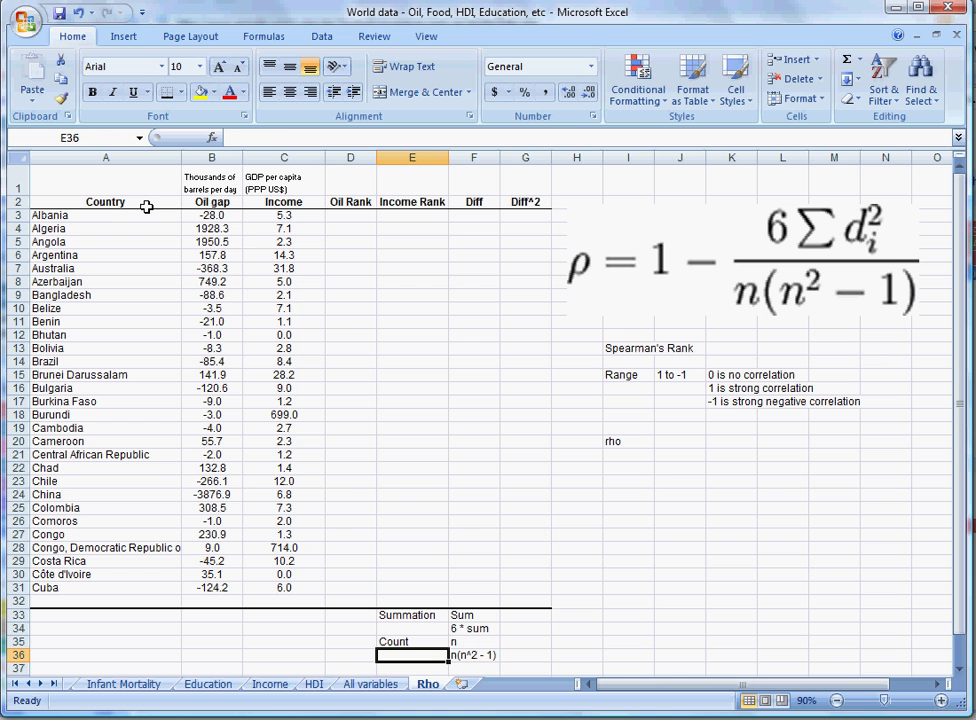
Step: Examine the country, oil gap and income columns, including their headings, units and first values
click(147, 205)
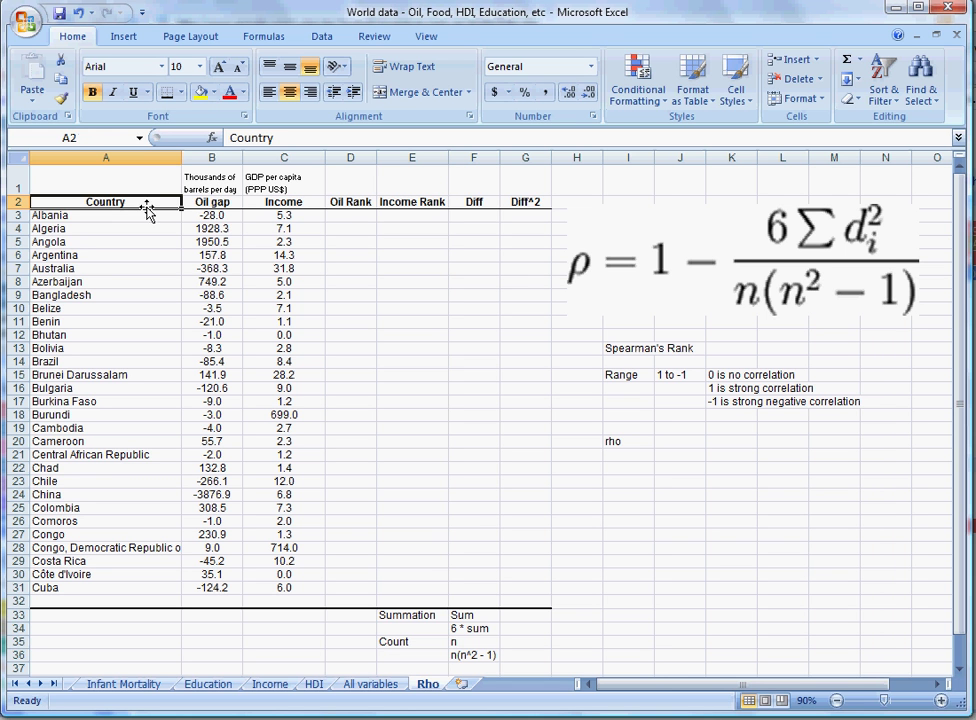
drag(153, 201, 131, 582)
drag(196, 205, 283, 587)
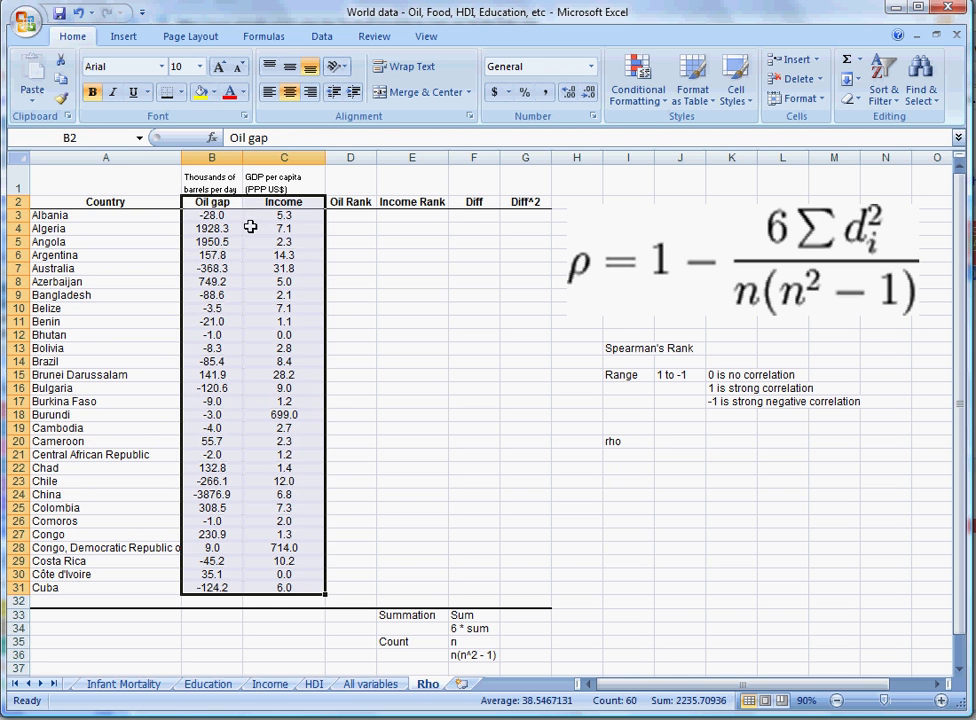
click(222, 202)
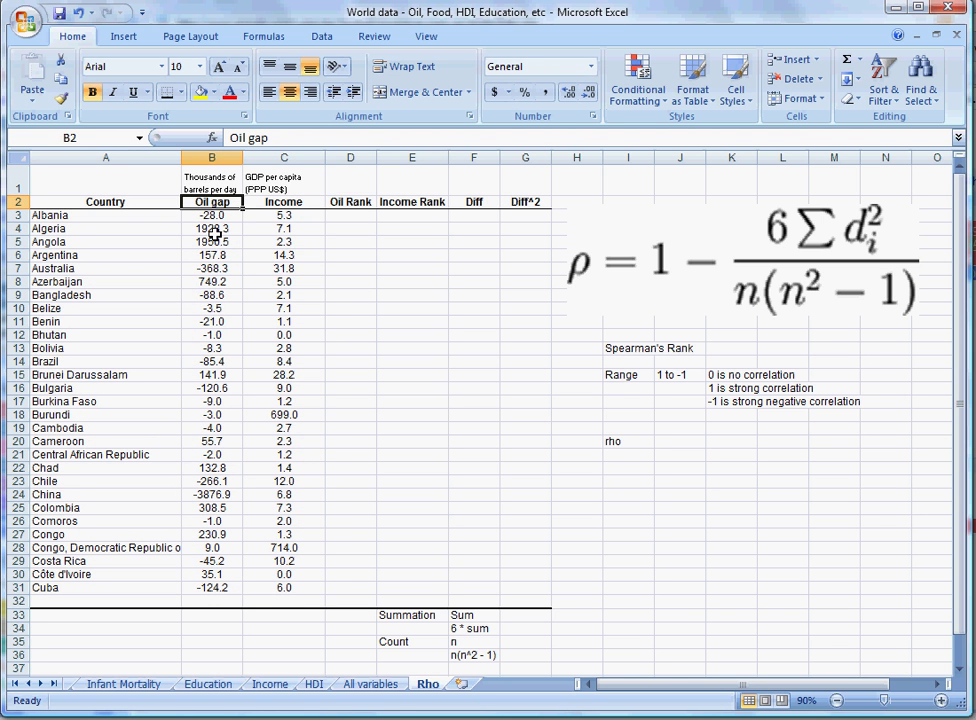
key(Up)
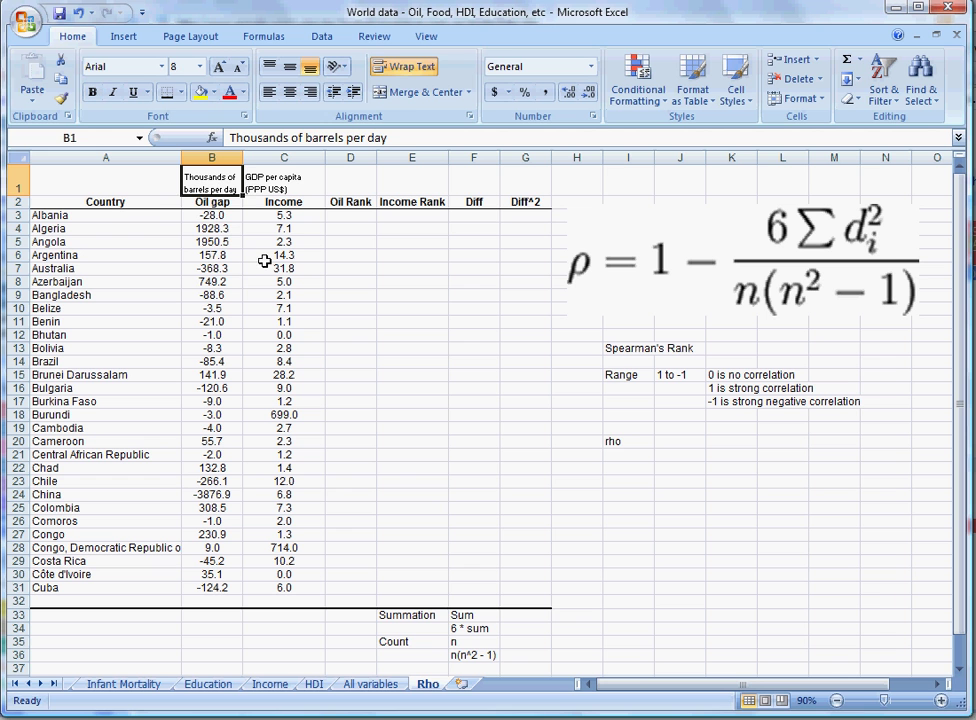
key(Down)
key(Down)
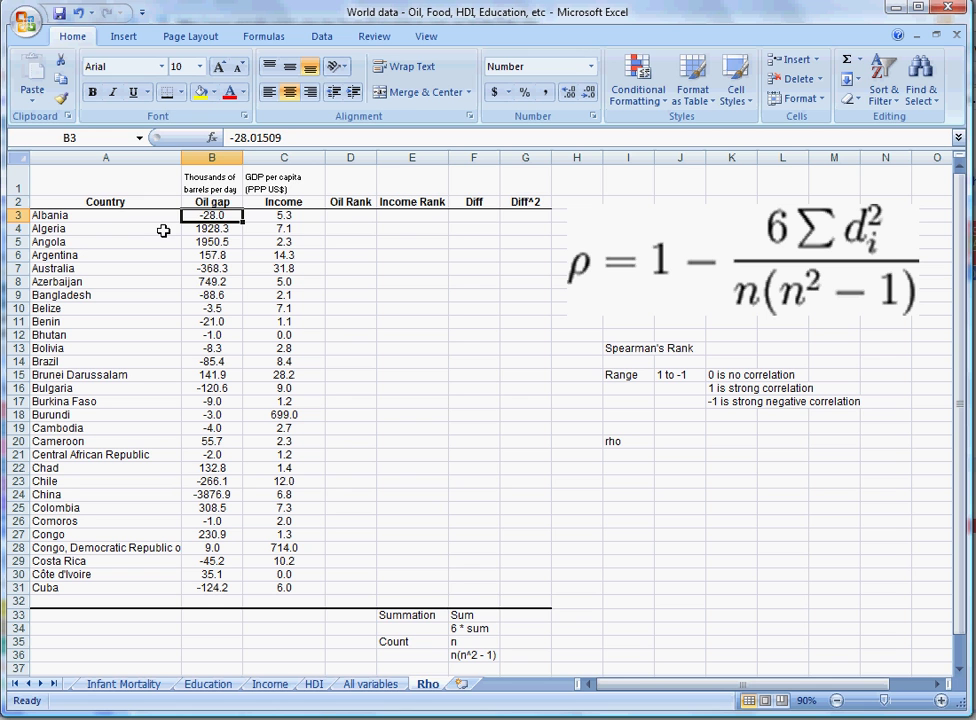
click(264, 215)
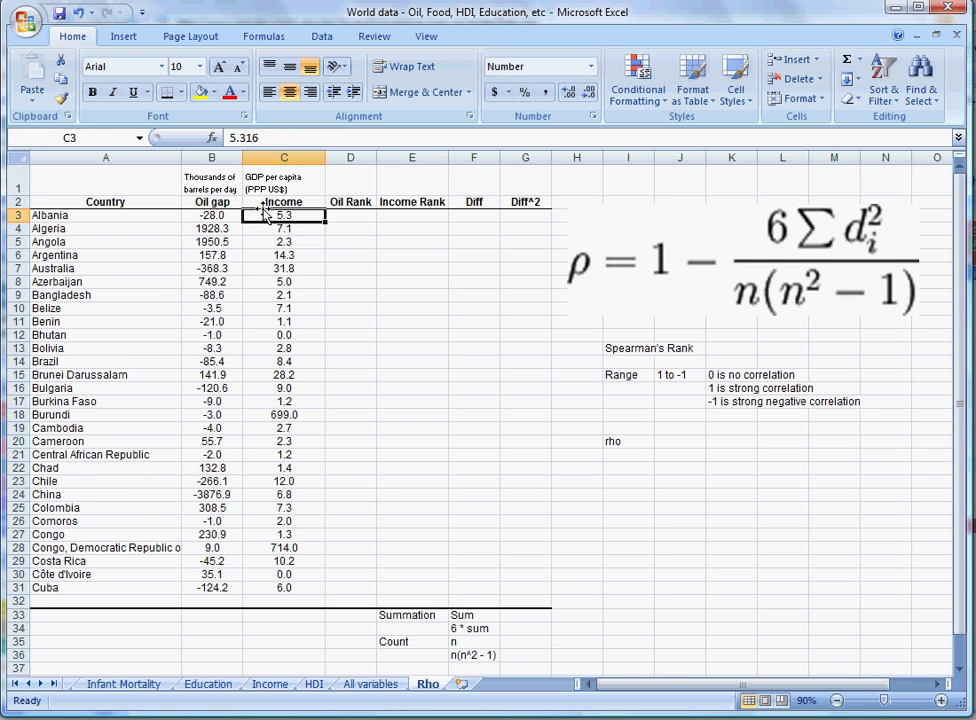
click(262, 202)
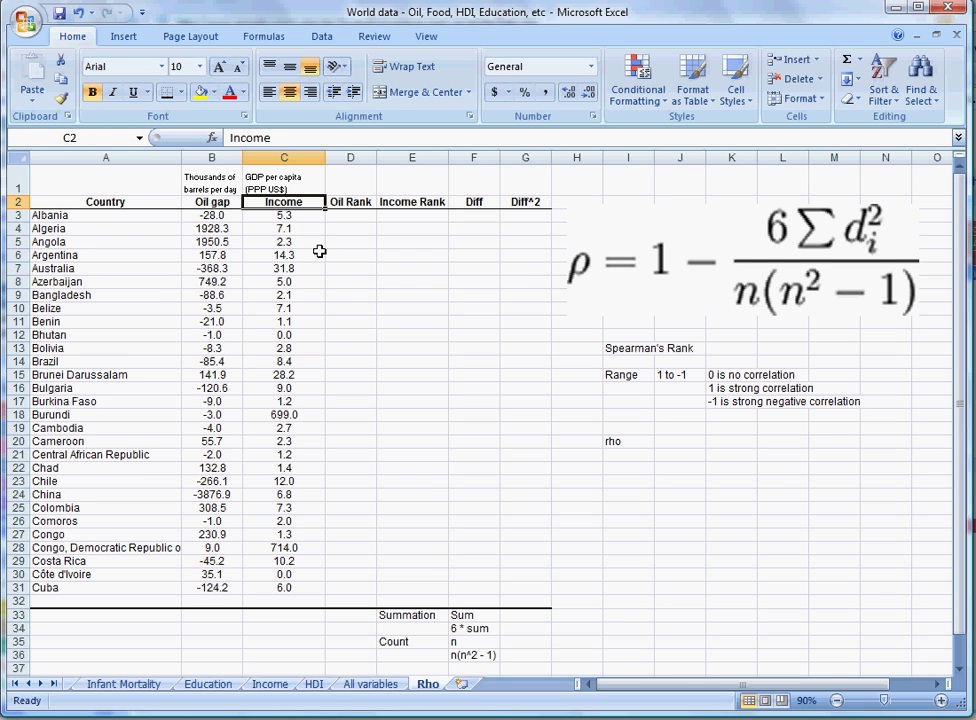
click(312, 220)
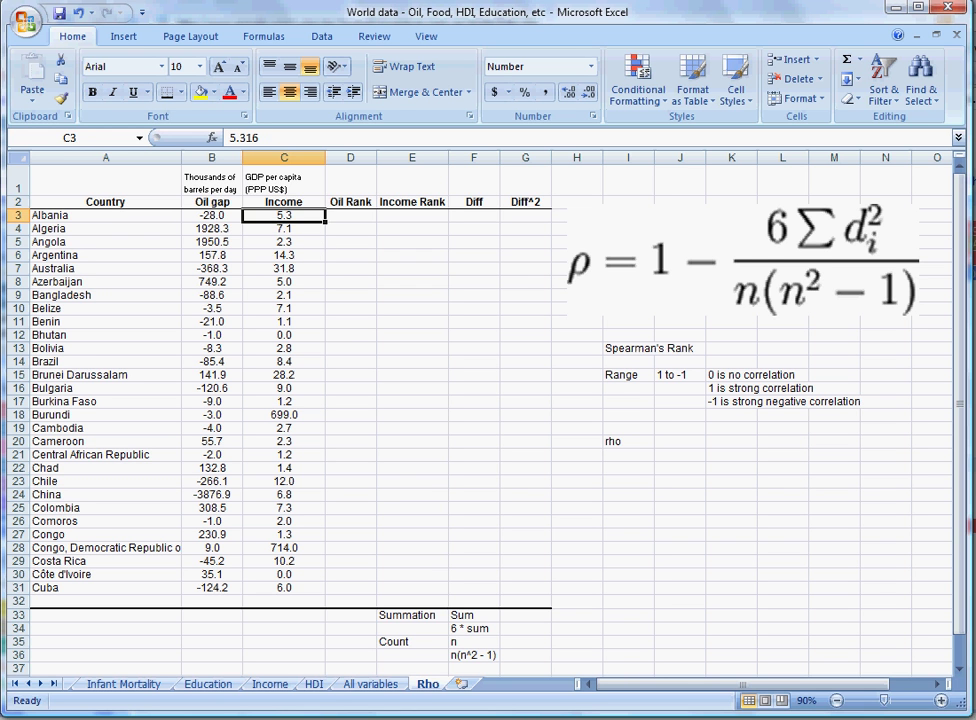
click(497, 363)
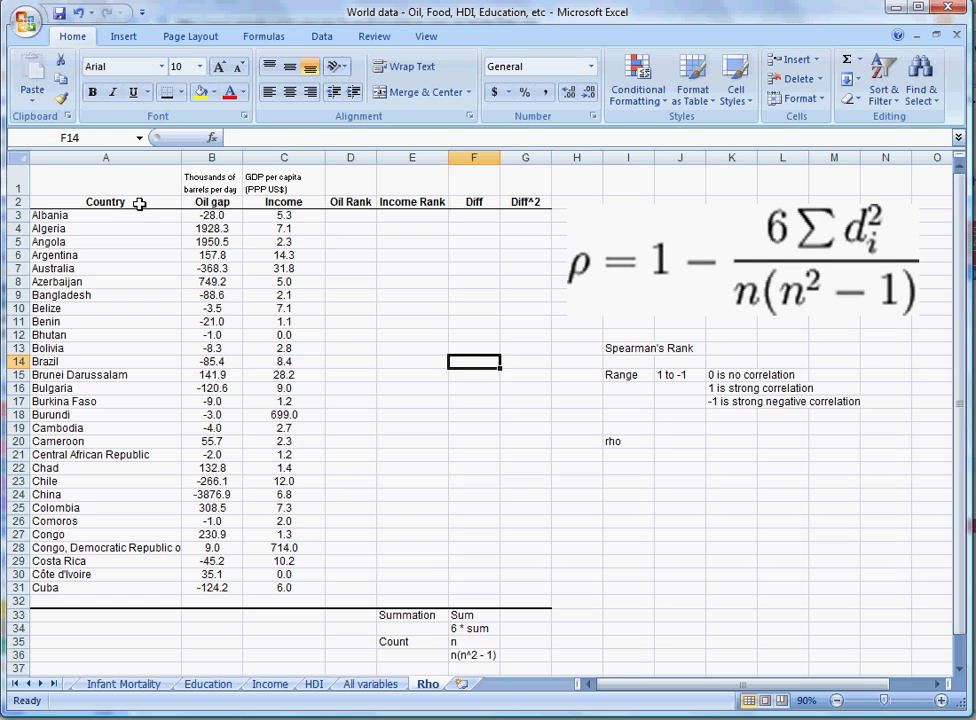
Step: Sort the country, oil gap and income data in A2:C31 by Oil gap, largest to smallest, and check the column's extremes
drag(139, 204, 275, 588)
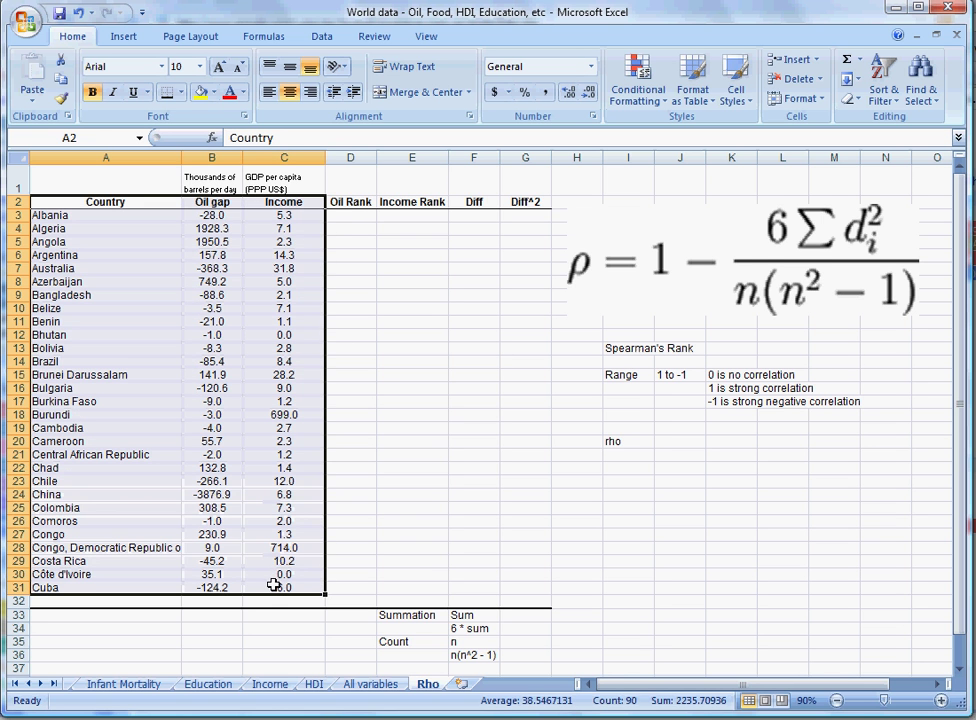
click(333, 37)
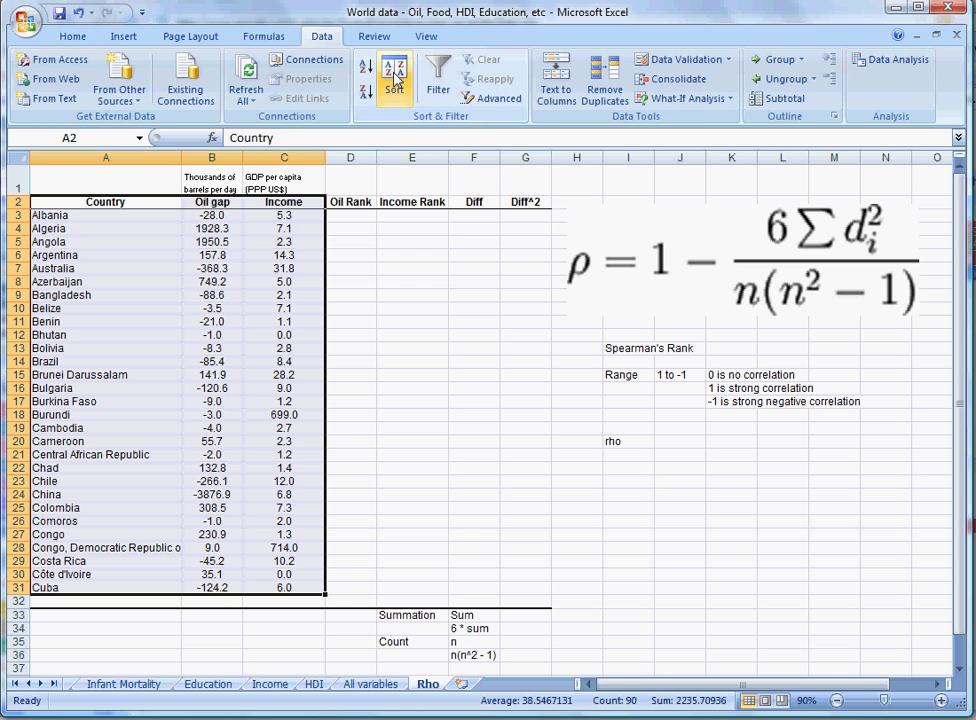
click(395, 80)
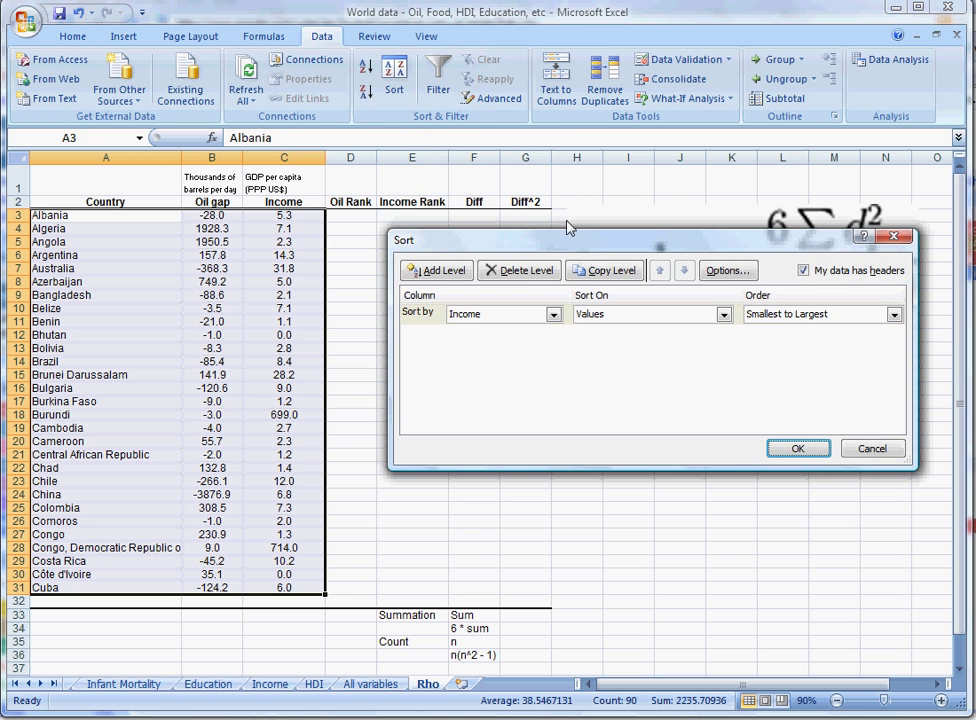
click(553, 314)
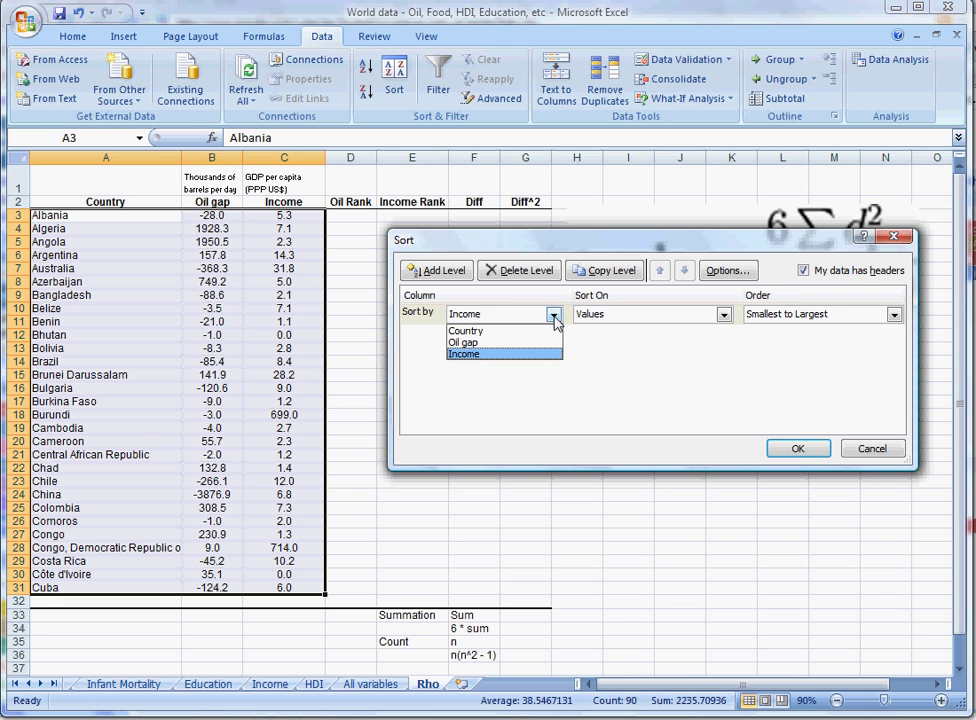
click(548, 343)
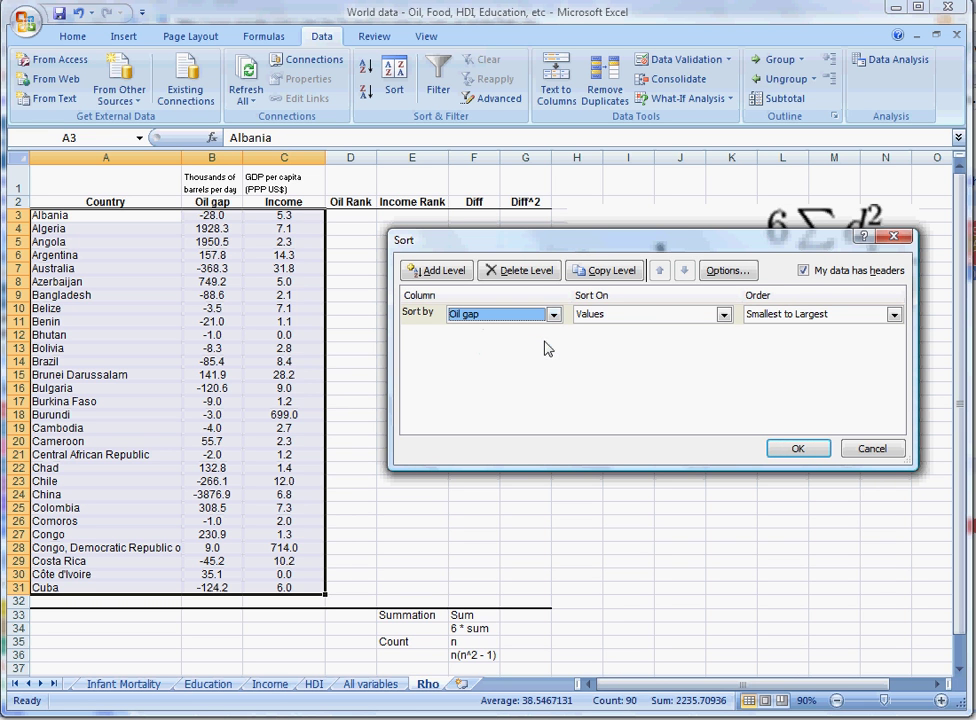
click(893, 314)
click(810, 342)
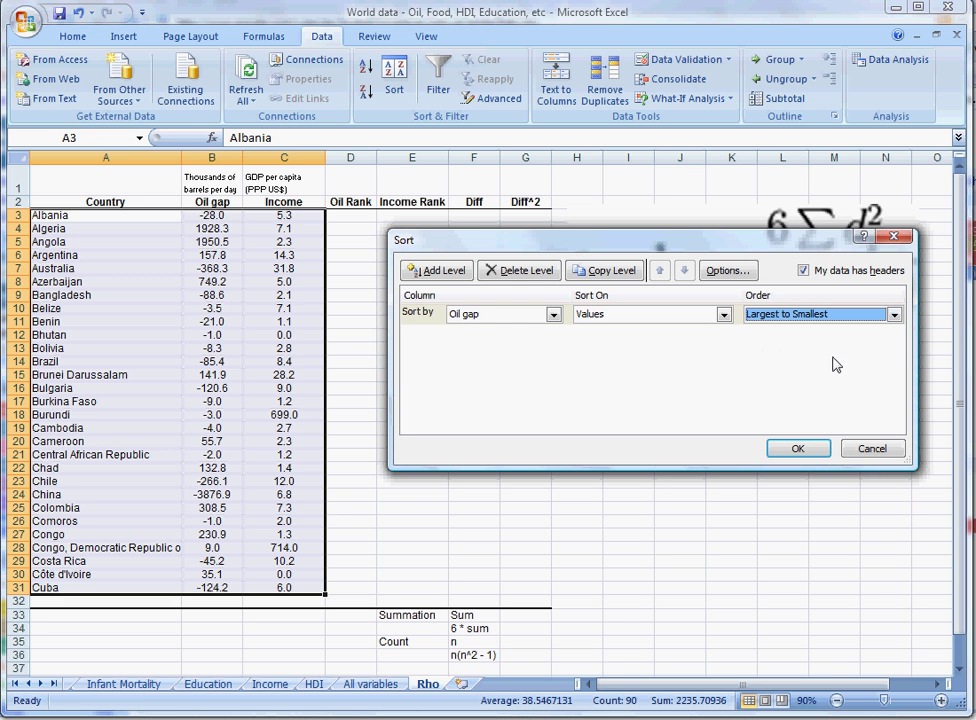
click(798, 450)
click(215, 215)
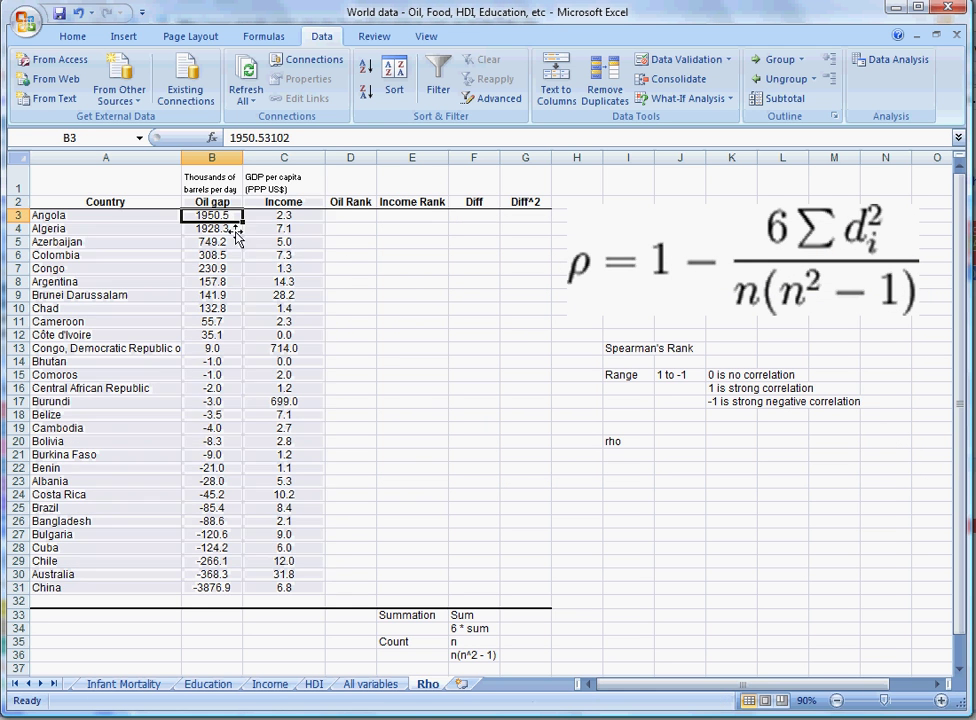
click(225, 588)
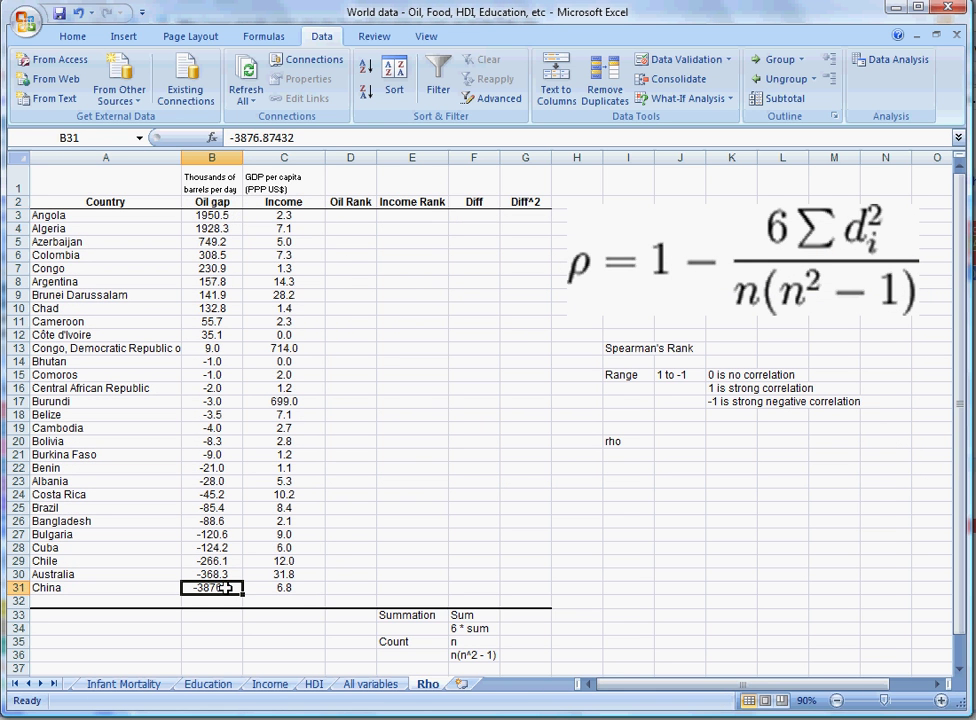
Step: Enter 1, 2, 3 at the start of the Oil Rank column and extend the series to 29 in row 31
click(349, 219)
text(1)
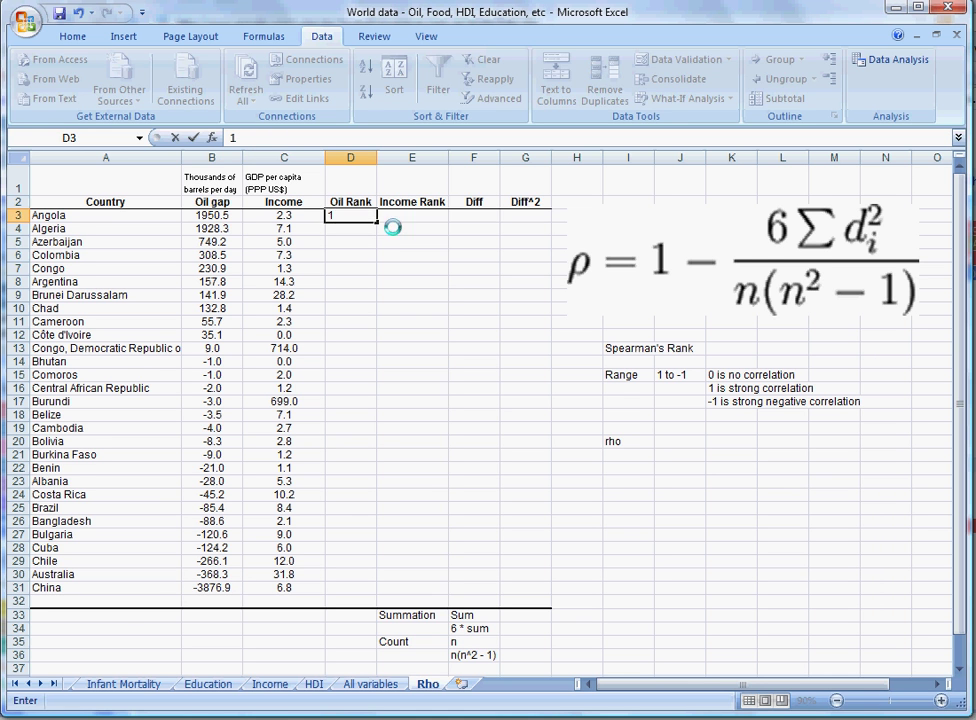
key(Return)
text(2)
key(Return)
text(3)
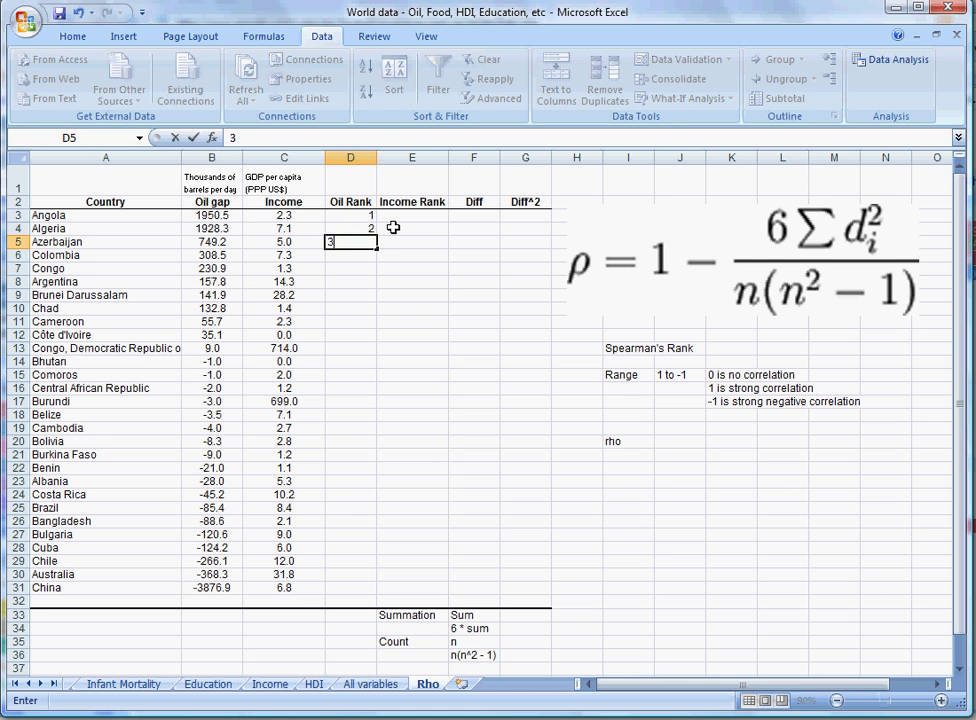
key(Return)
drag(366, 213, 376, 595)
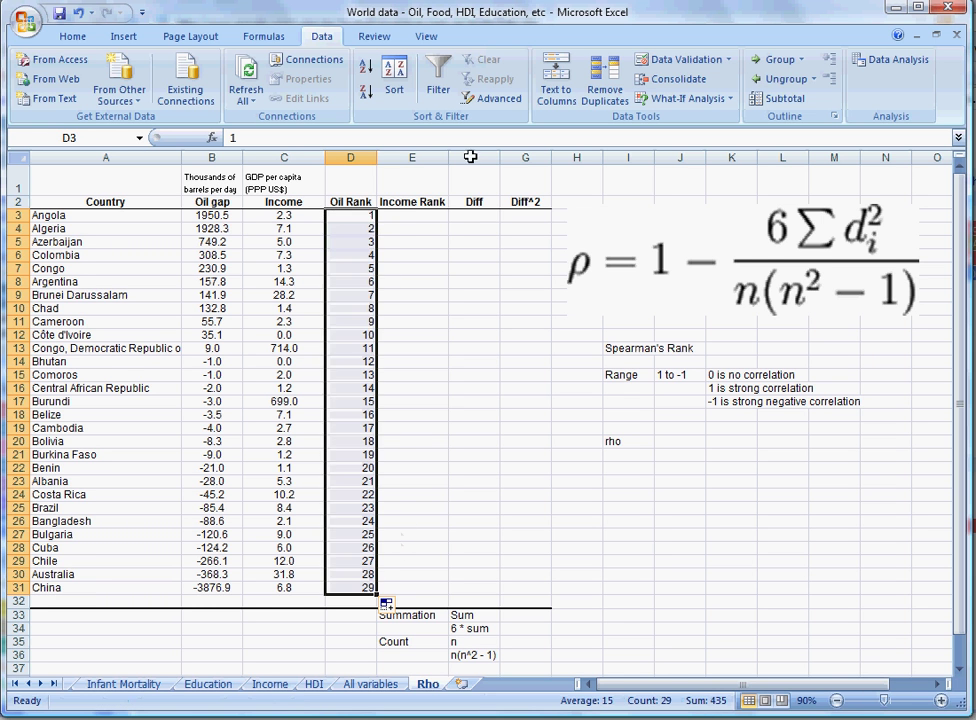
Step: Sort the data in A2:D31, including the oil ranks, by Income from largest to smallest
click(410, 218)
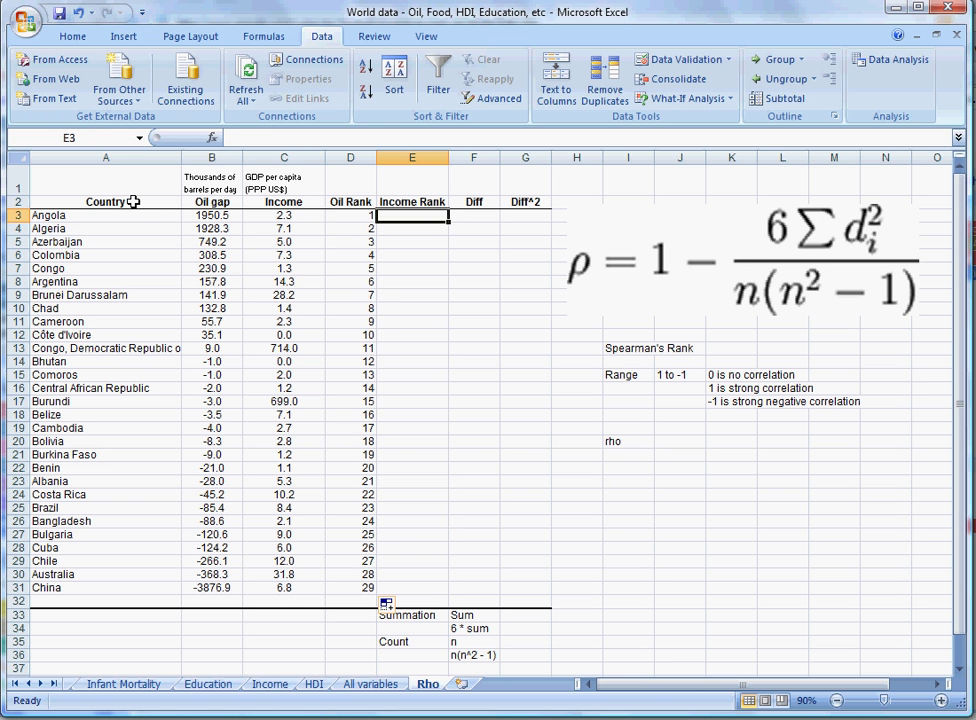
drag(133, 202, 362, 588)
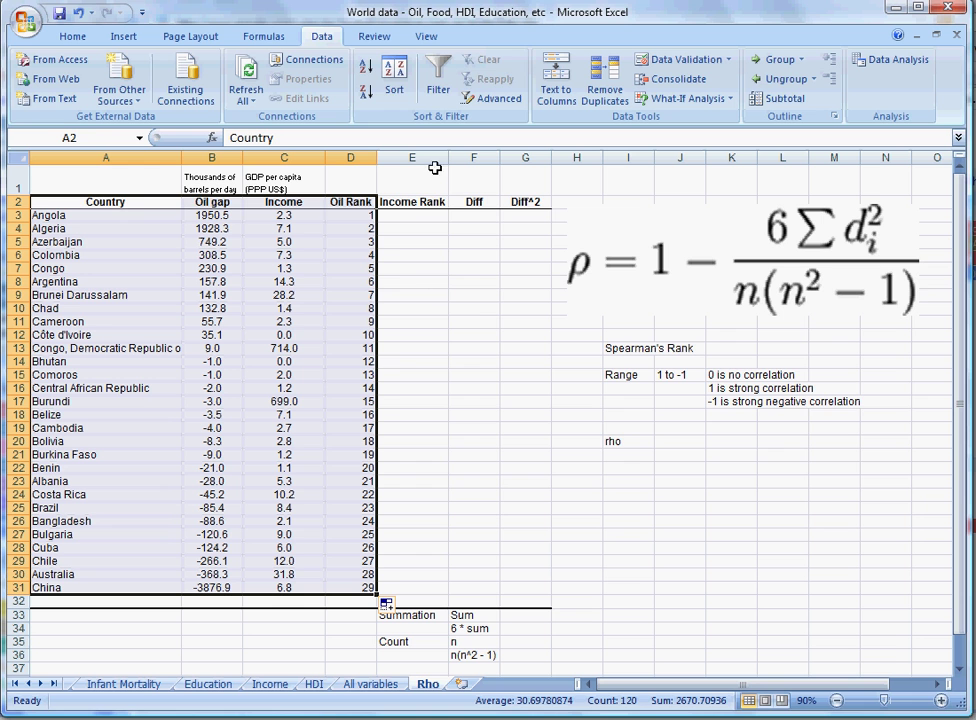
click(394, 80)
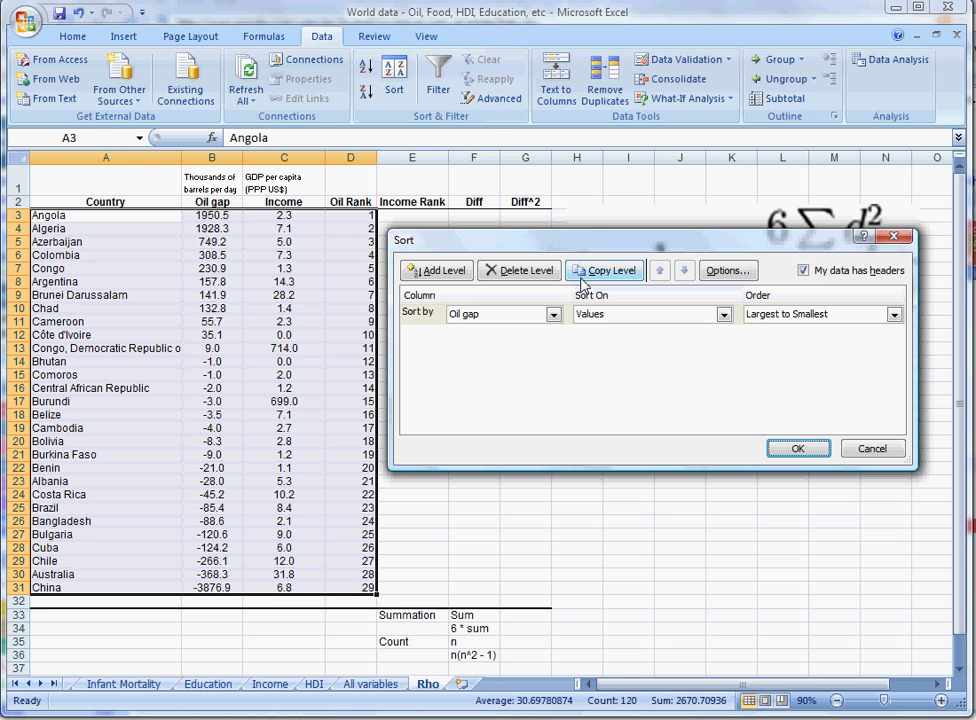
click(553, 314)
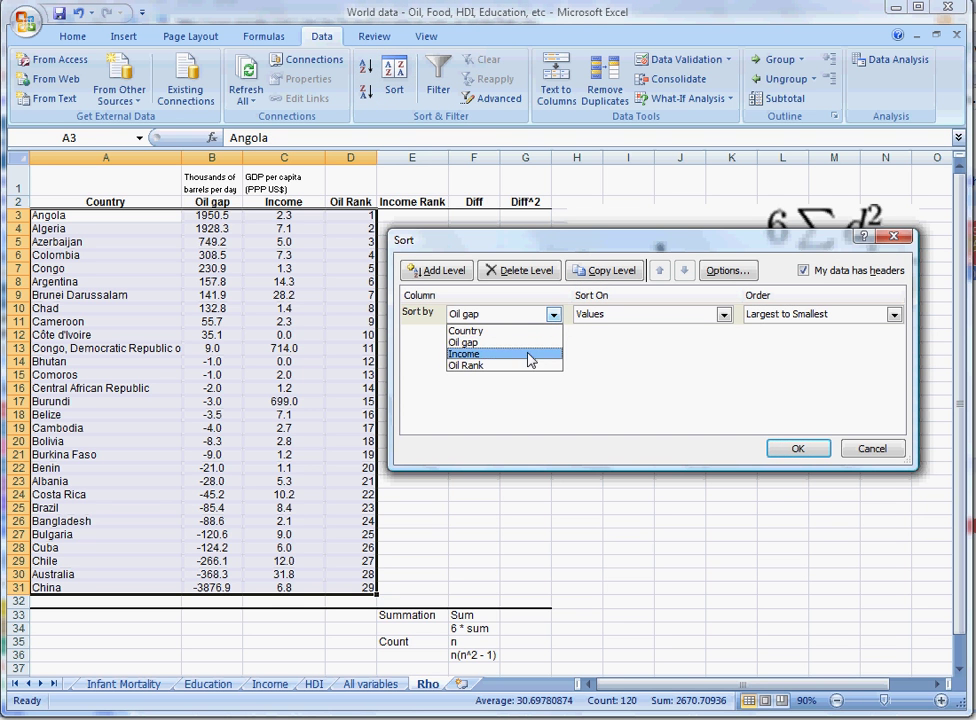
click(528, 355)
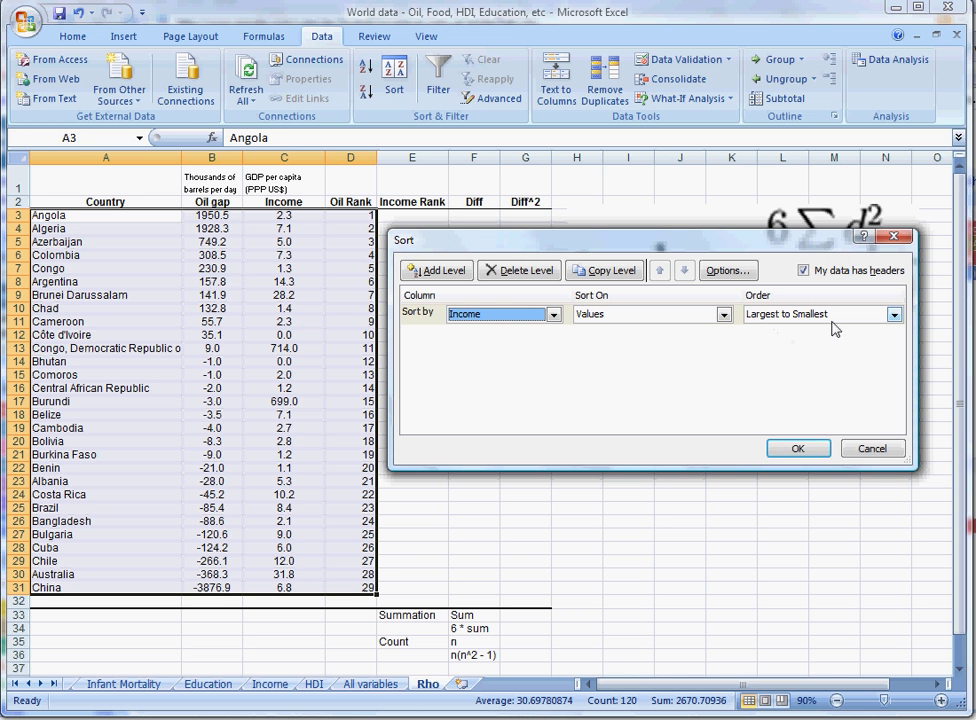
click(799, 450)
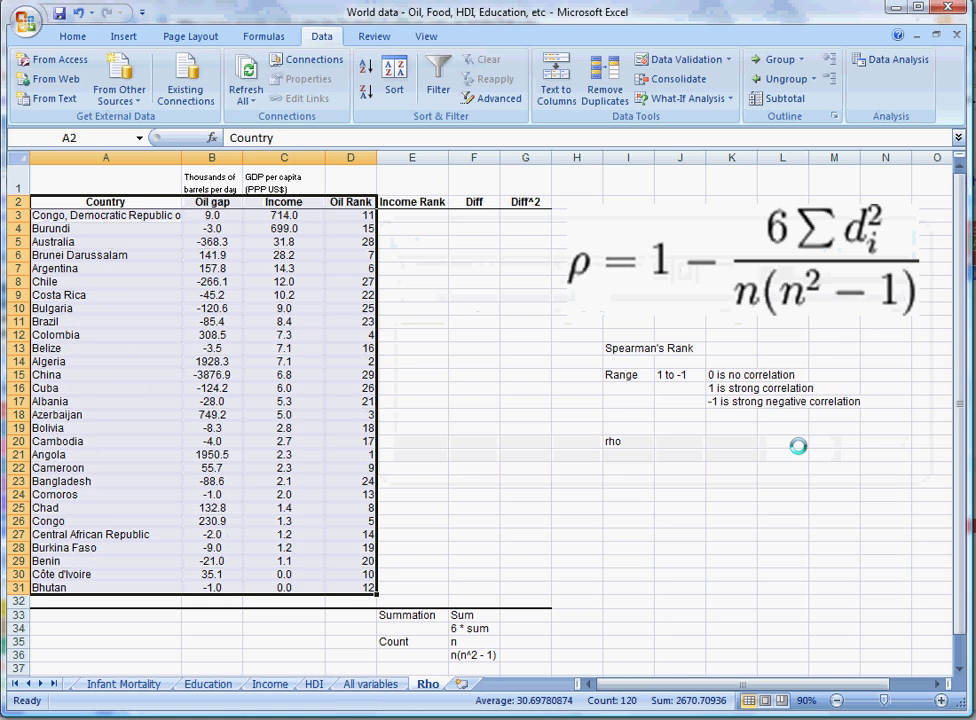
Step: Enter 1, 2, 3 at the start of the Income Rank column and extend the series to 29 in row 31
click(425, 221)
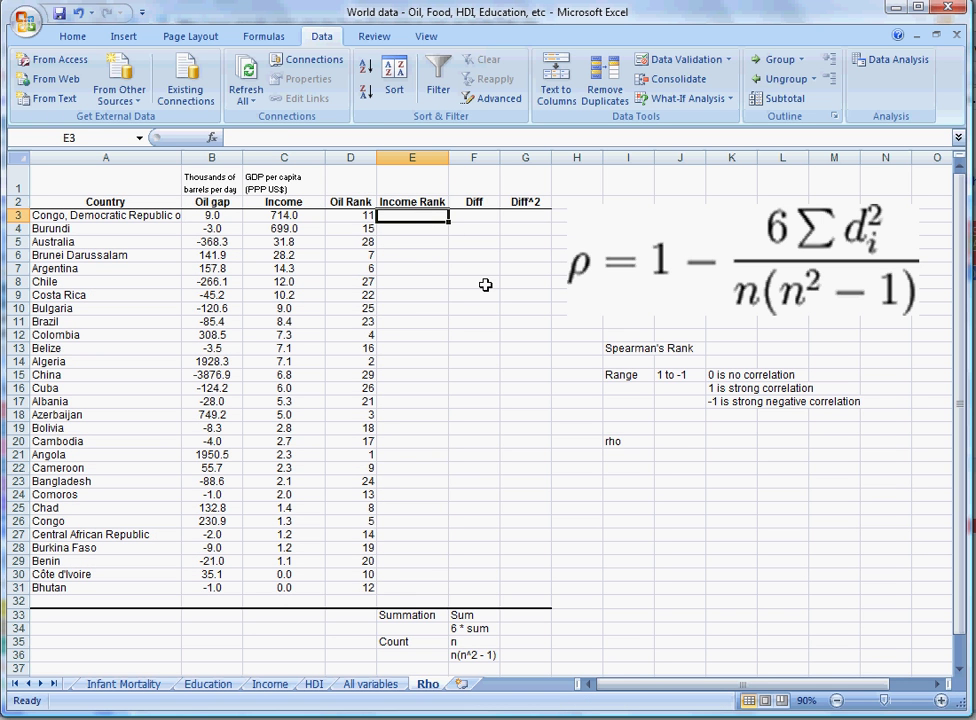
text(1)
key(Return)
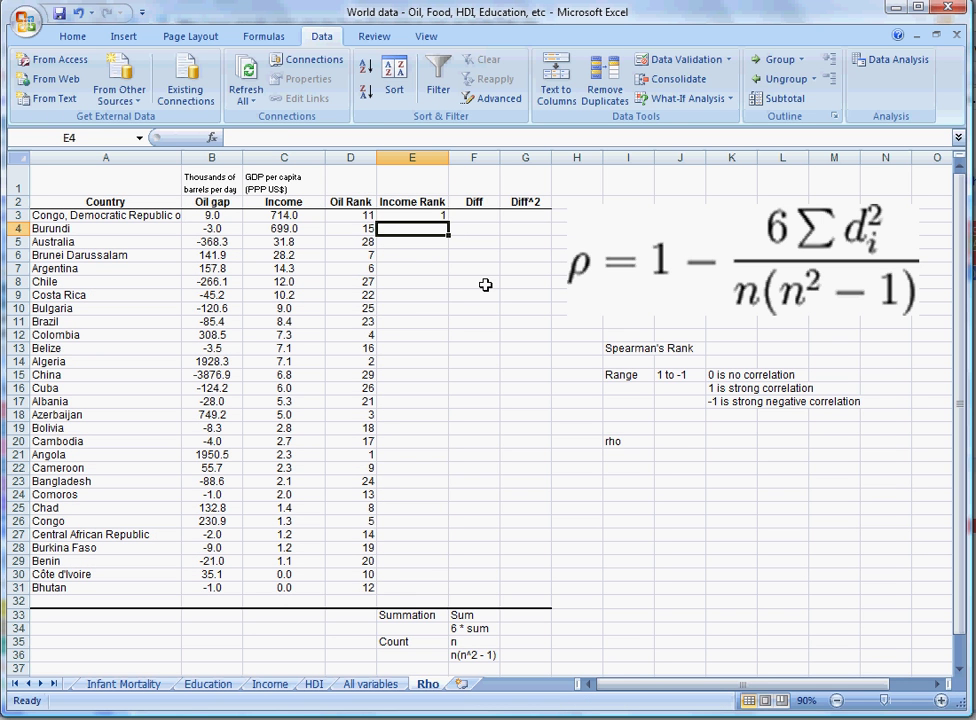
text(2)
key(Return)
text(3)
key(Return)
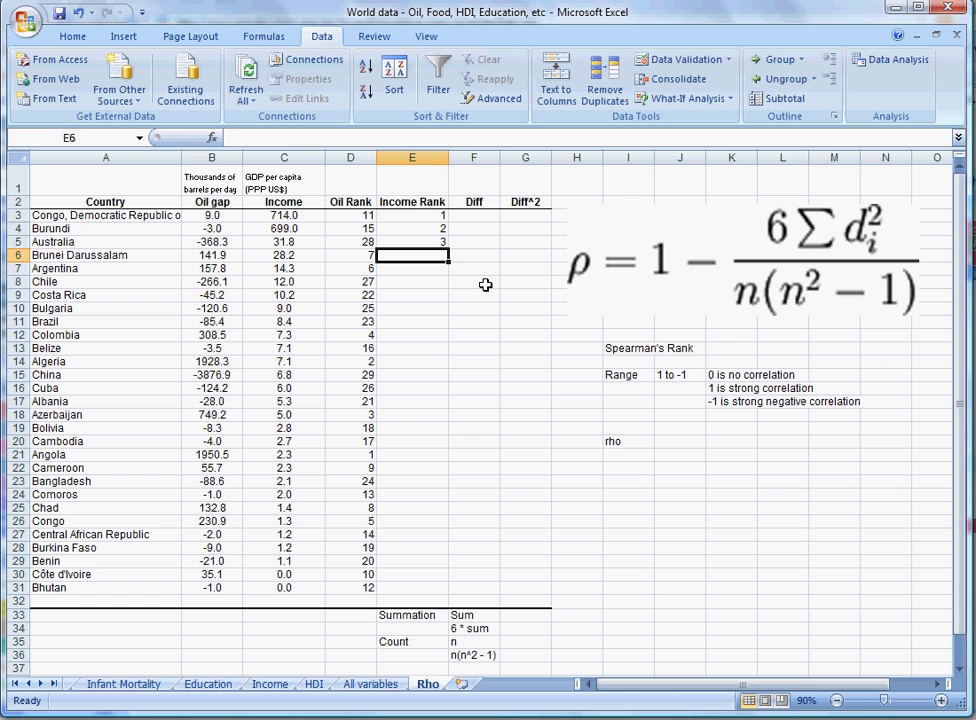
drag(416, 217, 440, 593)
Step: Calculate the rank differences in the Diff column with =D3-E3 in F3, filled down to row 31
click(487, 219)
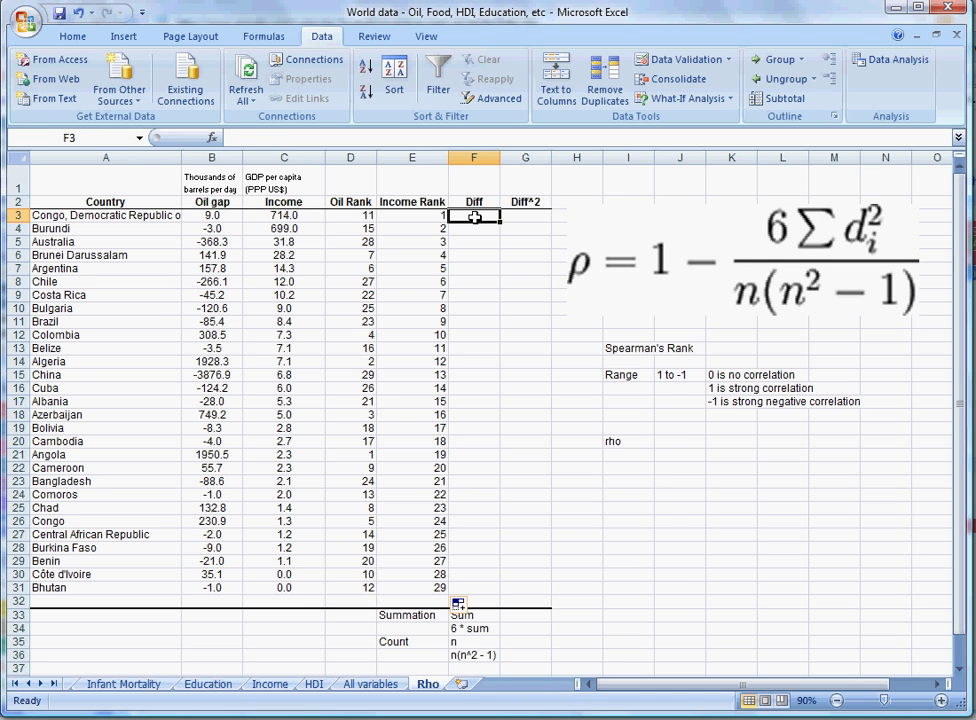
text(=)
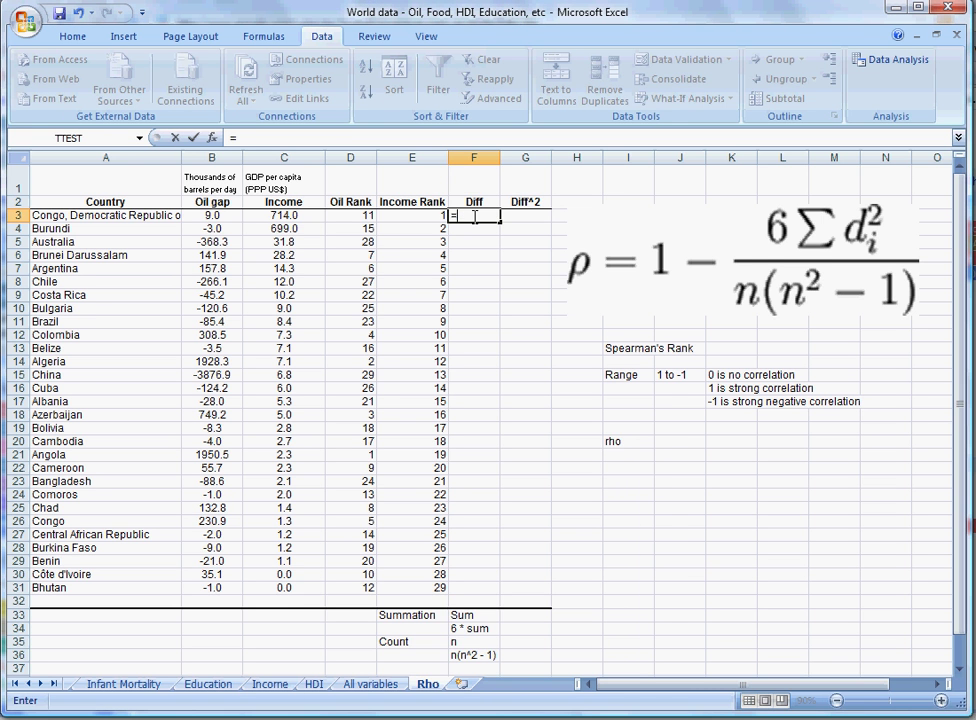
click(358, 215)
text(-)
click(416, 217)
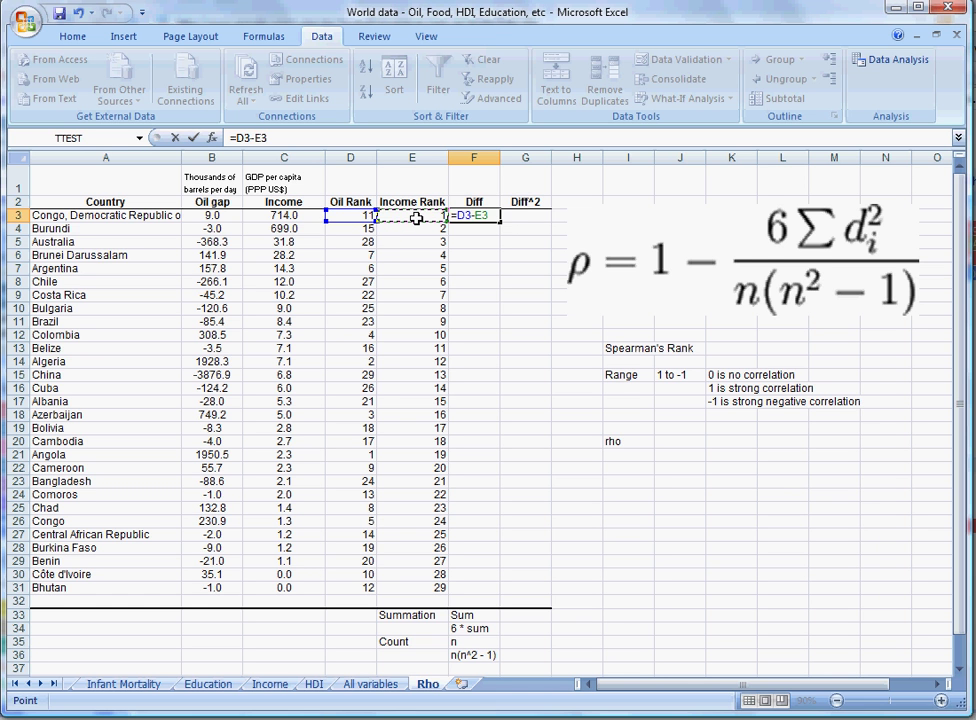
key(Return)
click(466, 216)
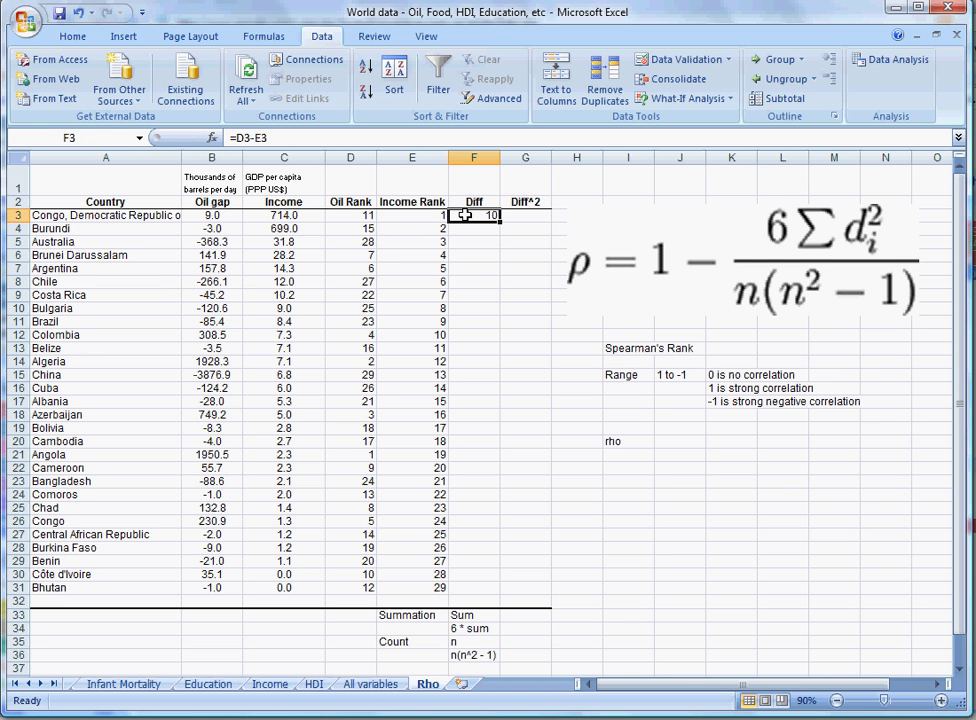
drag(498, 220, 479, 590)
Step: Calculate the squared rank differences in the Diff^2 column with =F3^2 in G3, filled down to row 31
click(525, 216)
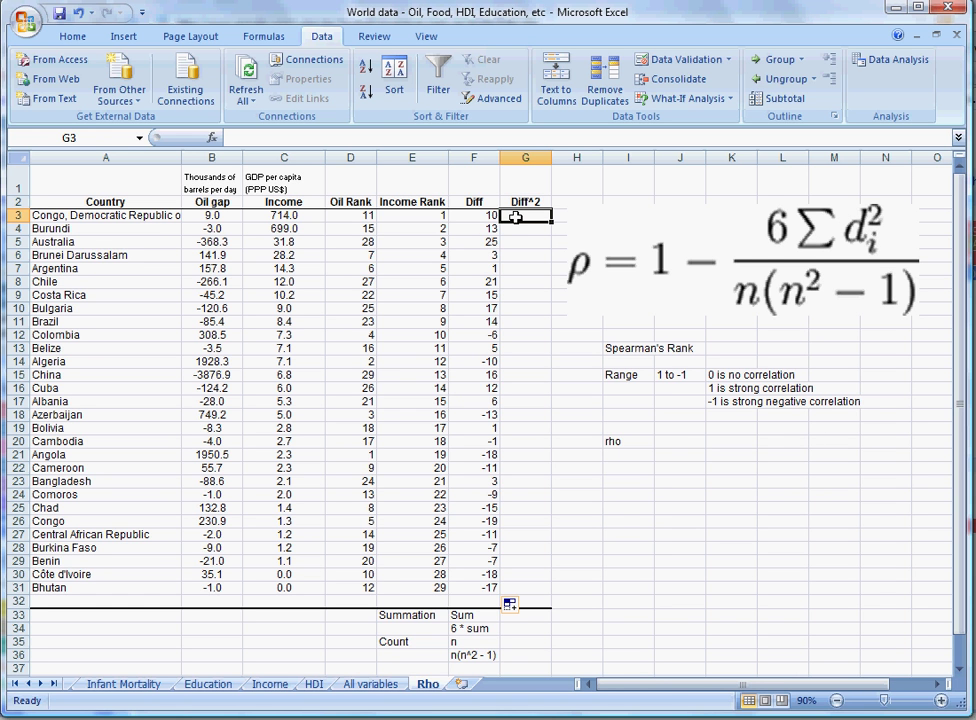
text(=)
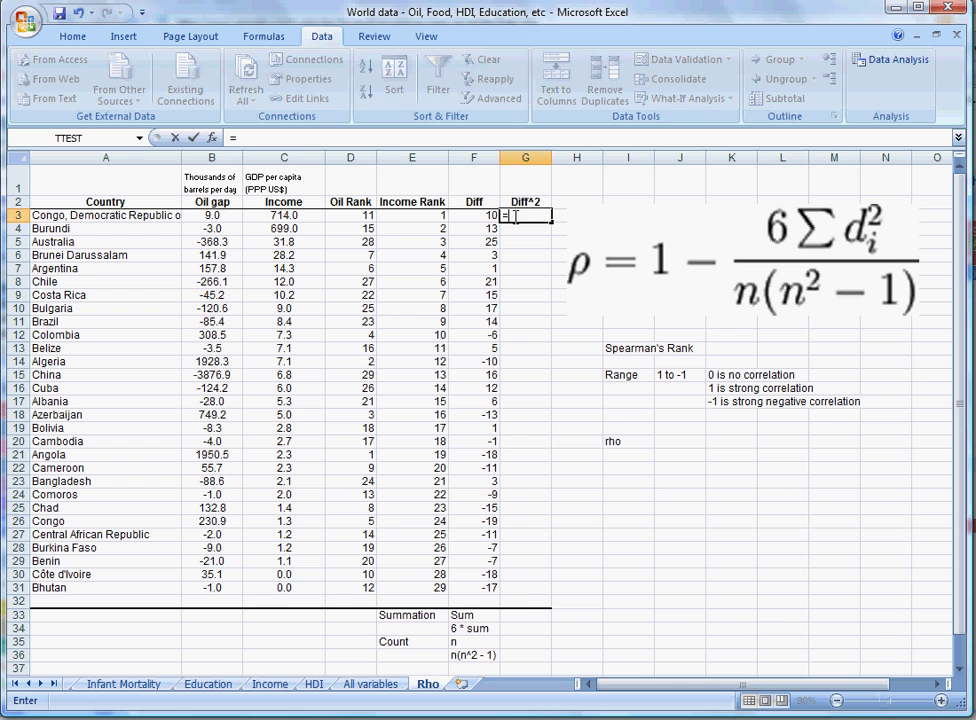
click(473, 216)
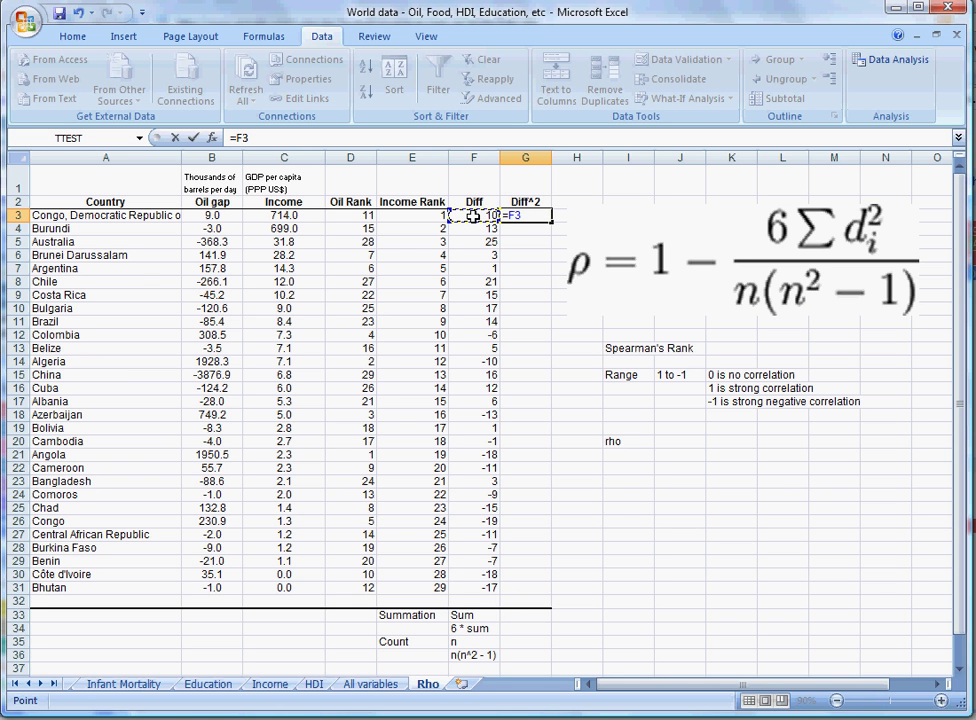
text(^2)
key(Return)
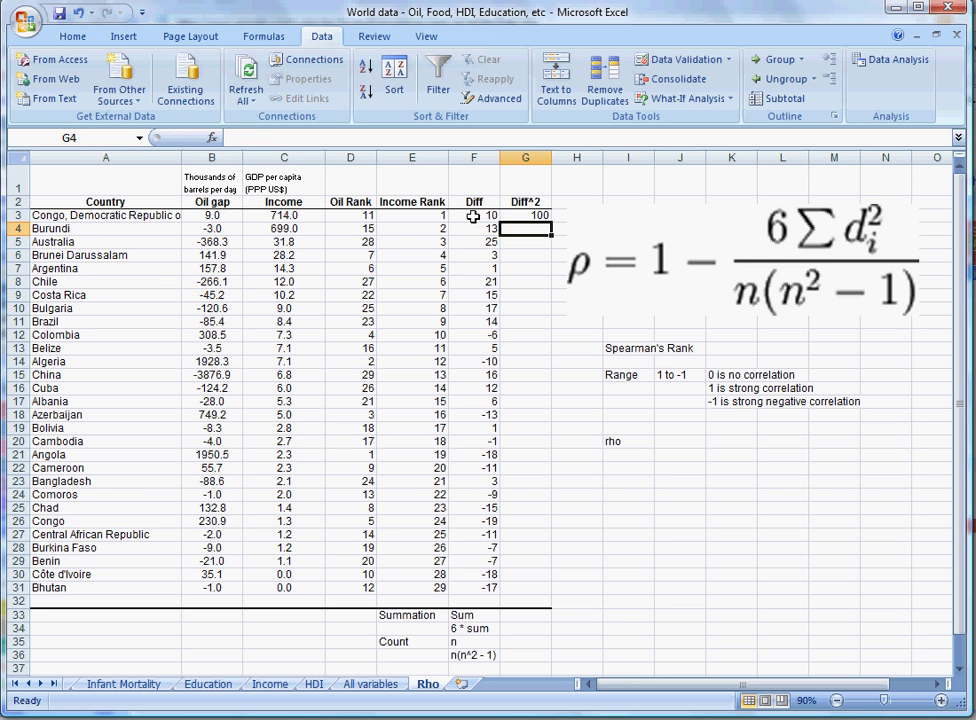
click(511, 216)
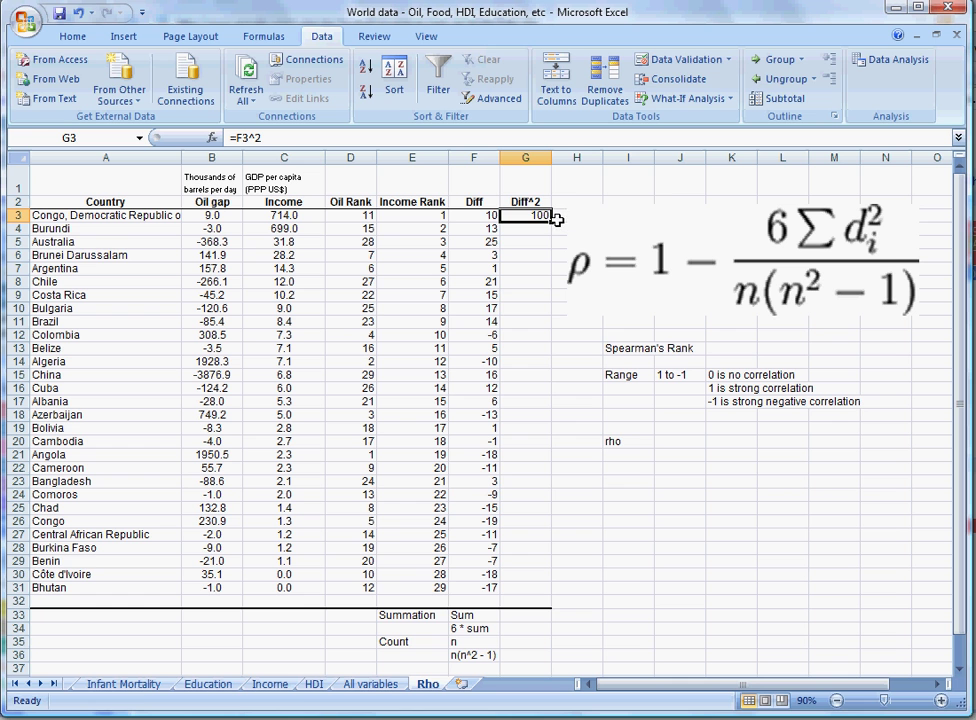
drag(552, 222, 526, 588)
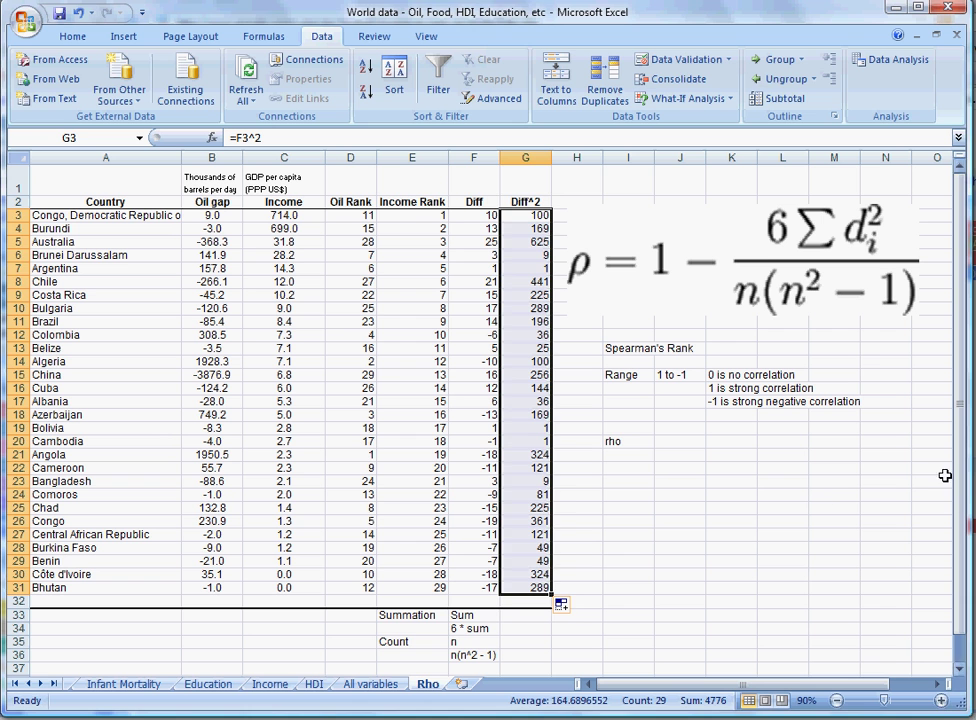
click(975, 465)
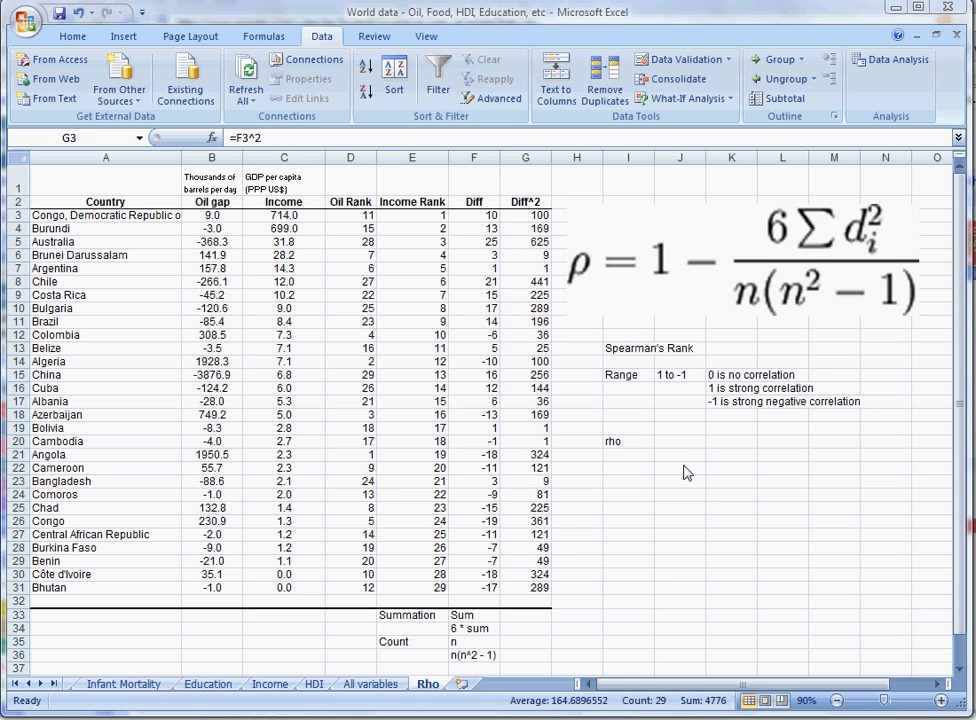
Step: Total the squared differences in G33, beside the Sum label, with =SUM(G3:G31)
click(770, 272)
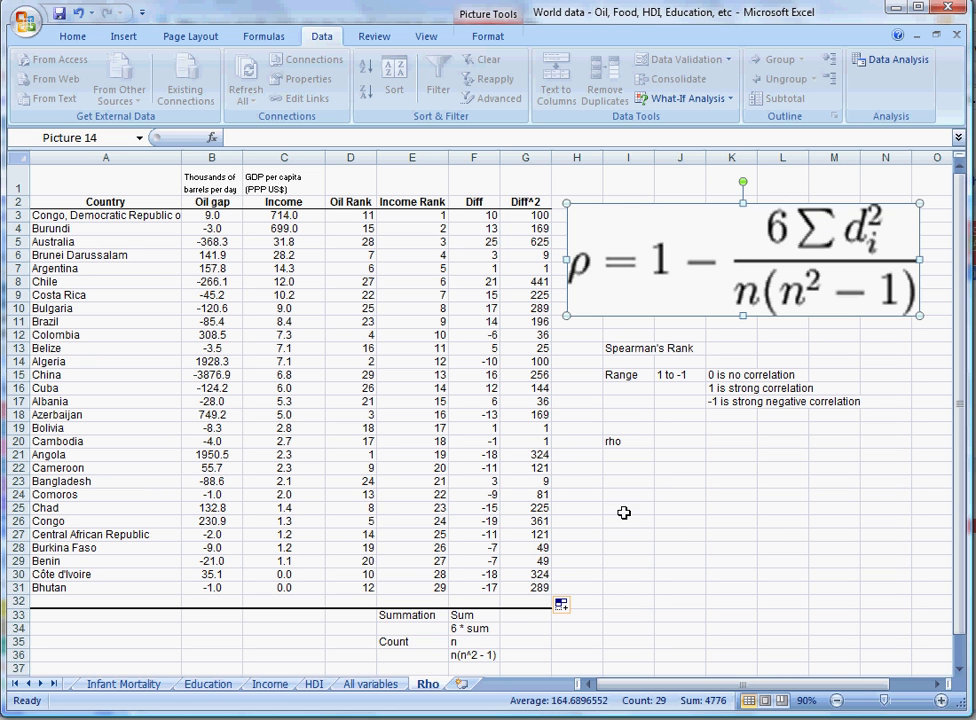
click(526, 617)
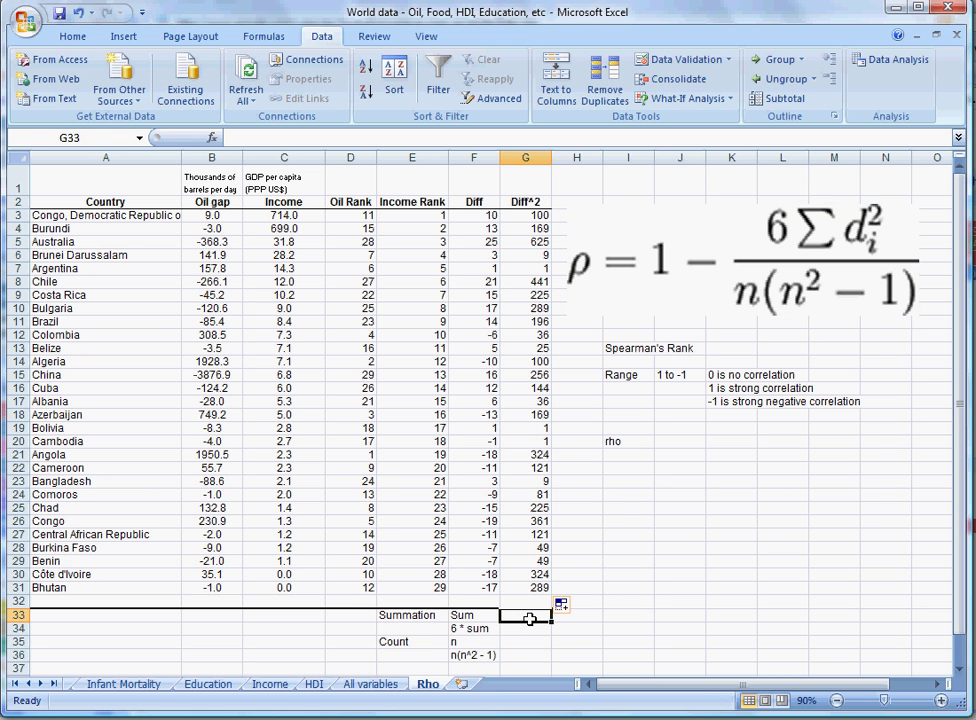
text(=)
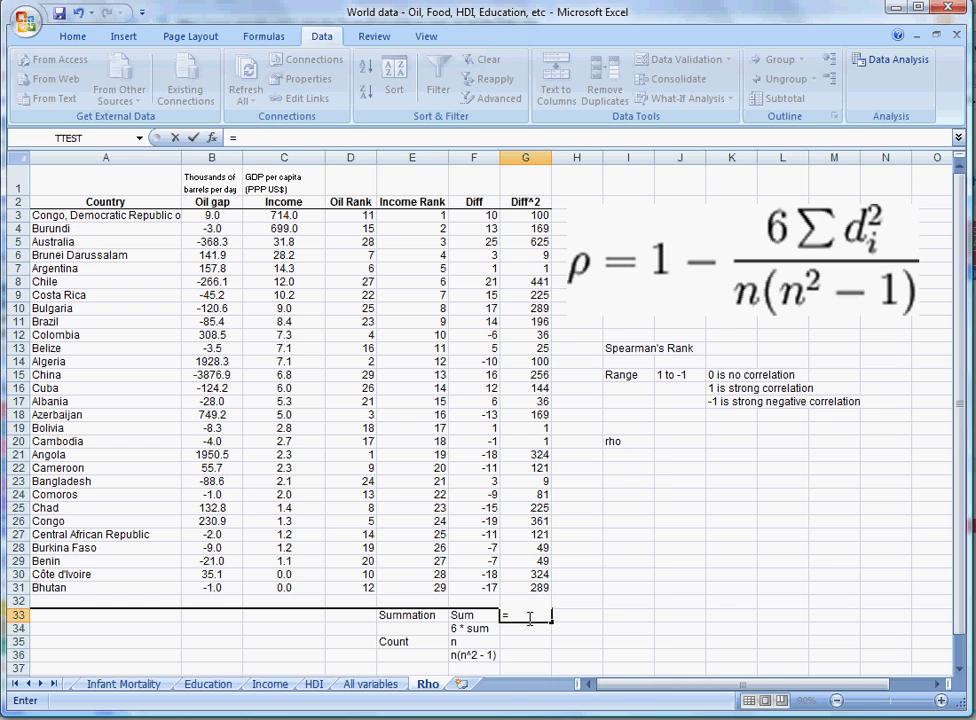
text(sum()
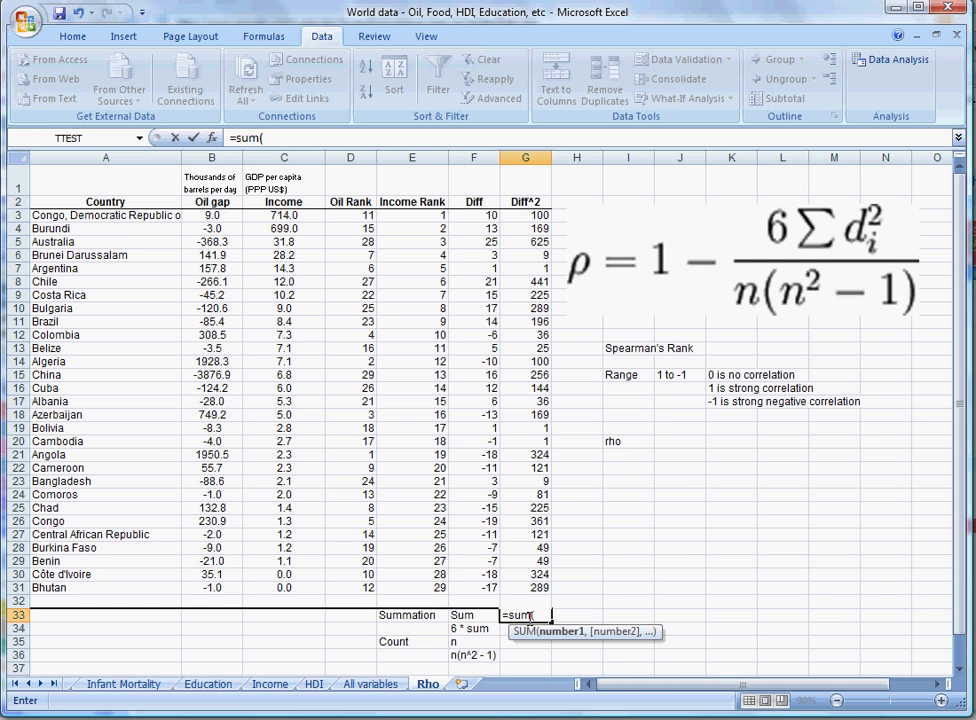
drag(533, 215, 582, 578)
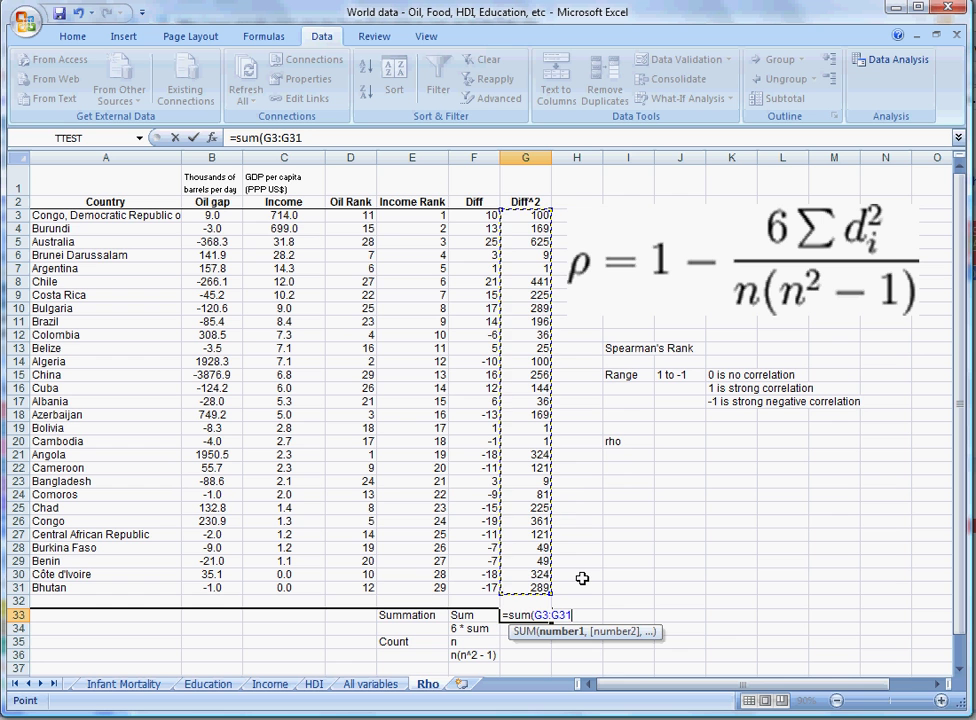
text())
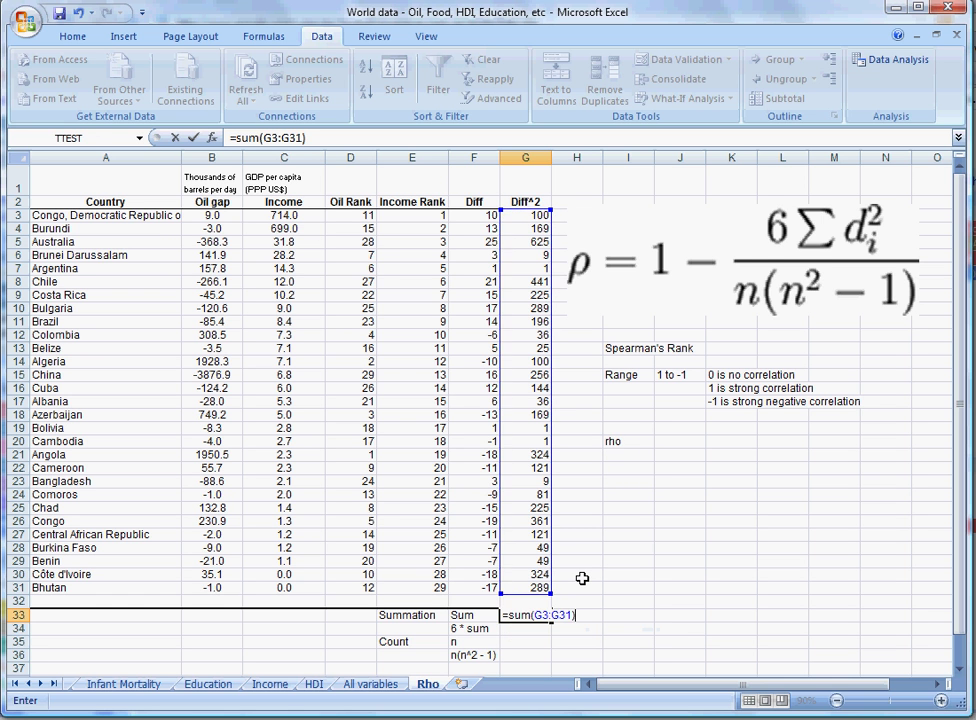
key(Return)
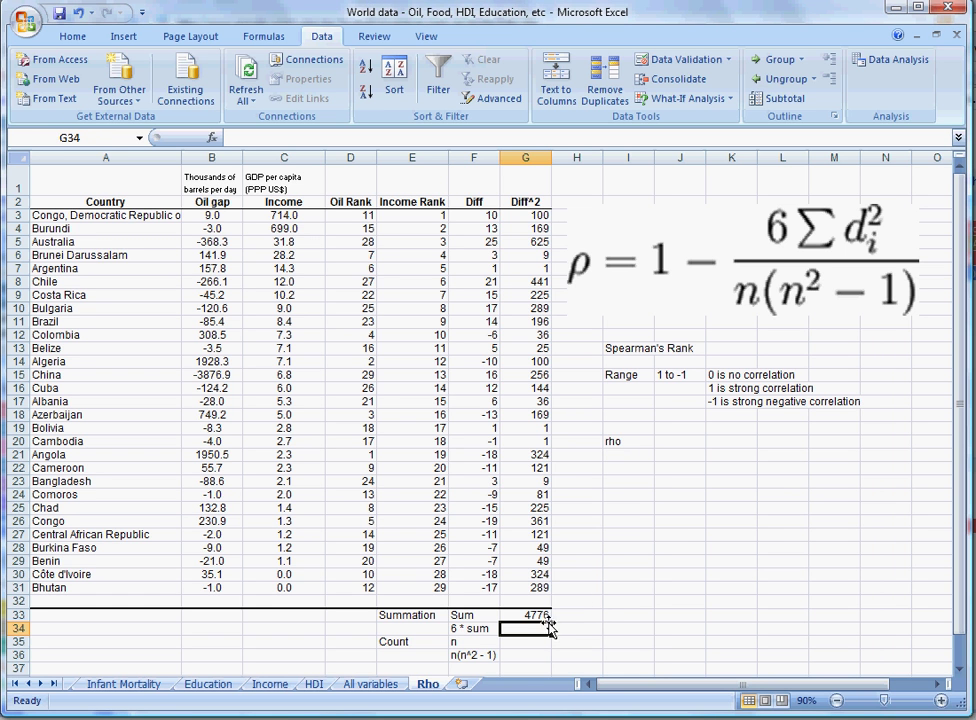
Step: Calculate six times the sum in G34 with the formula =6*G33
click(715, 228)
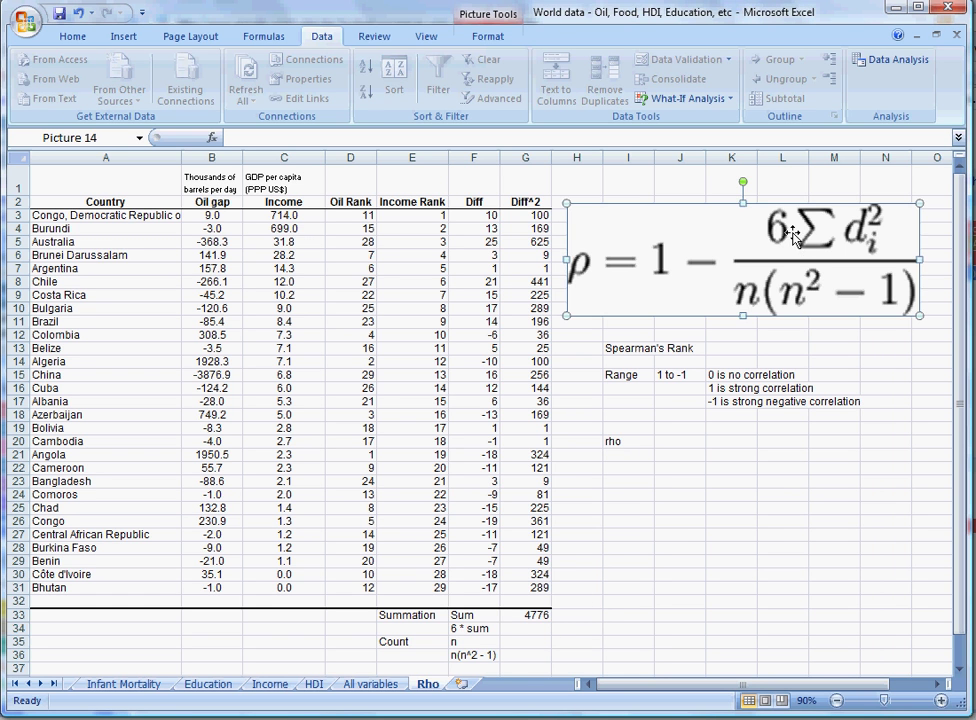
click(534, 630)
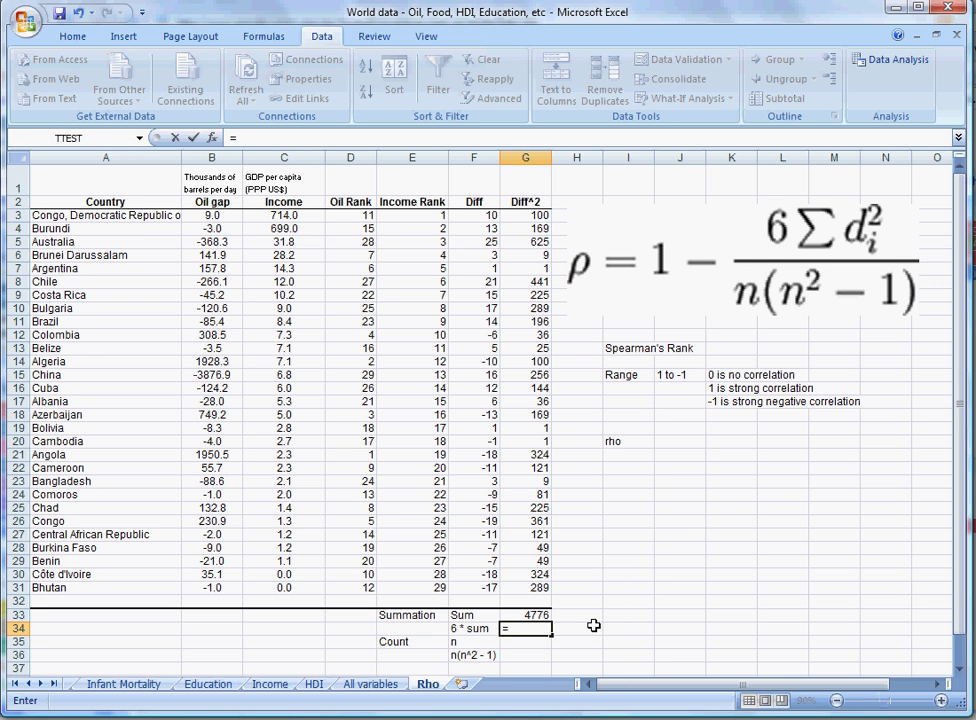
text(6*)
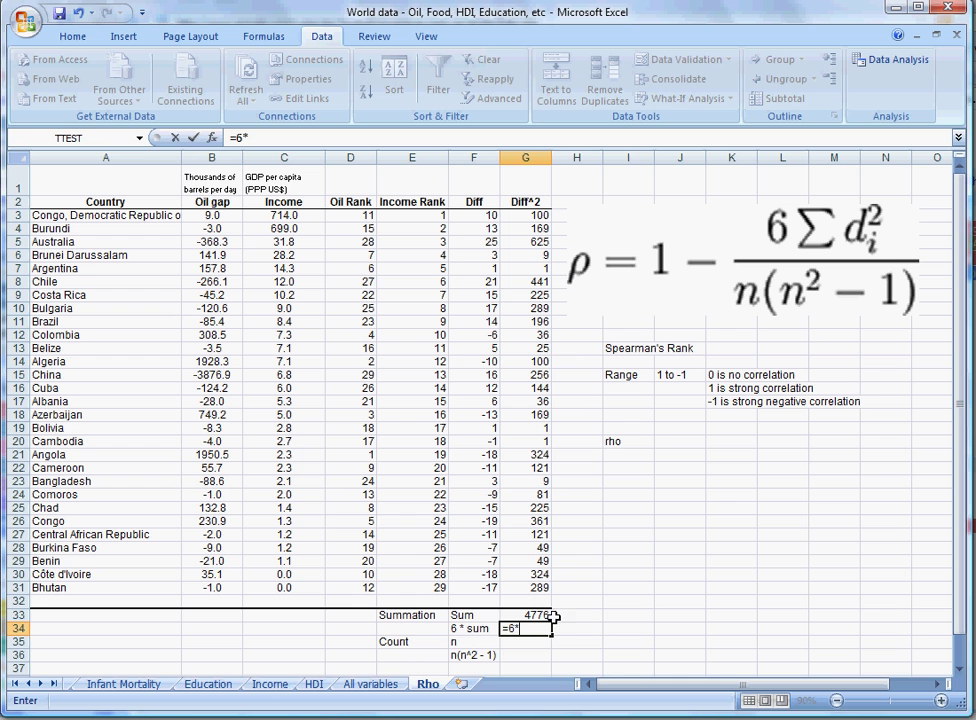
key(Up)
key(Return)
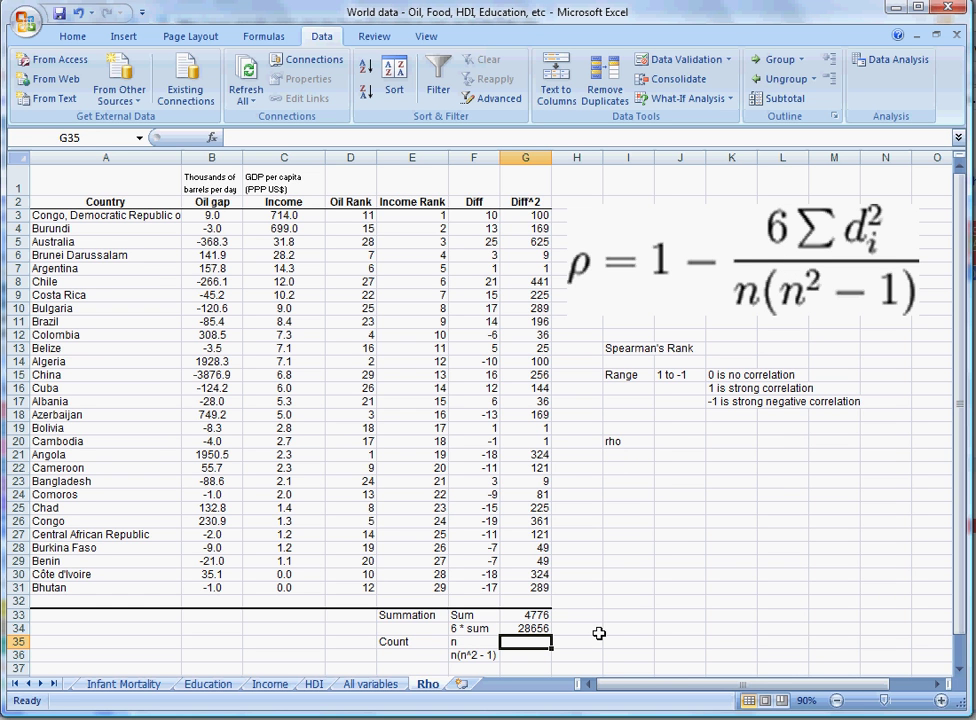
Step: Count the ranked countries in G35, beside the n label, with =COUNT(G3:G31)
text(=count)
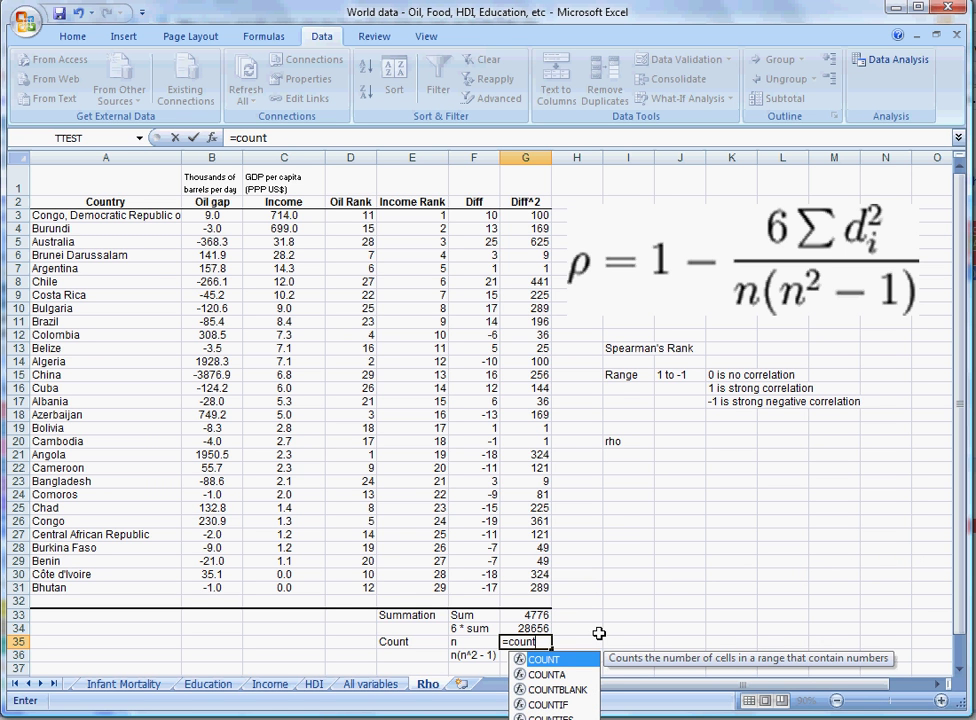
text(()
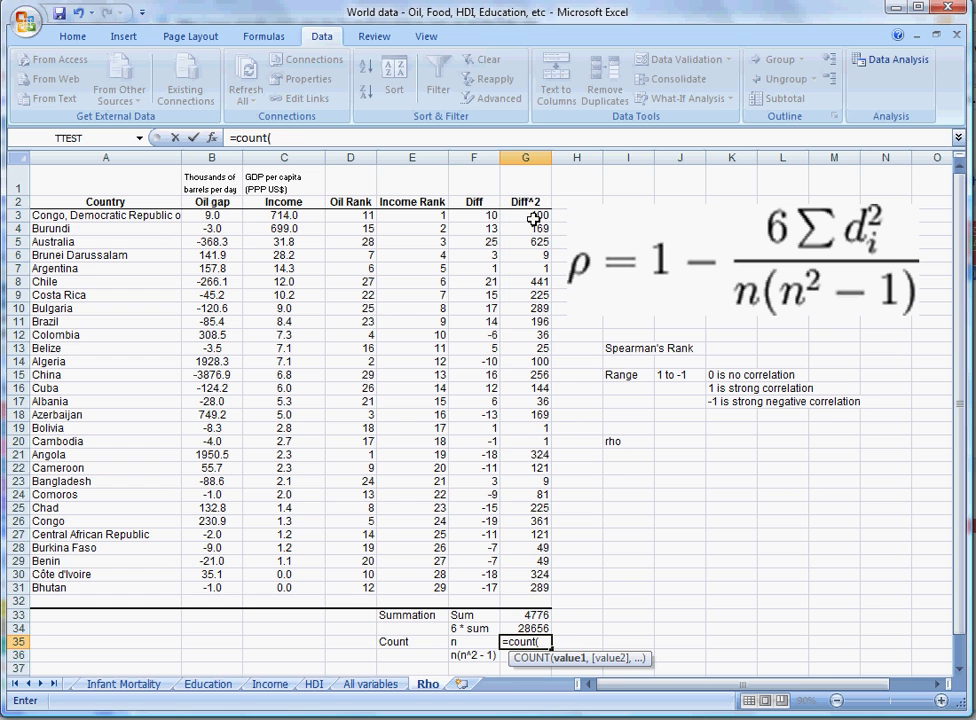
drag(533, 219, 541, 590)
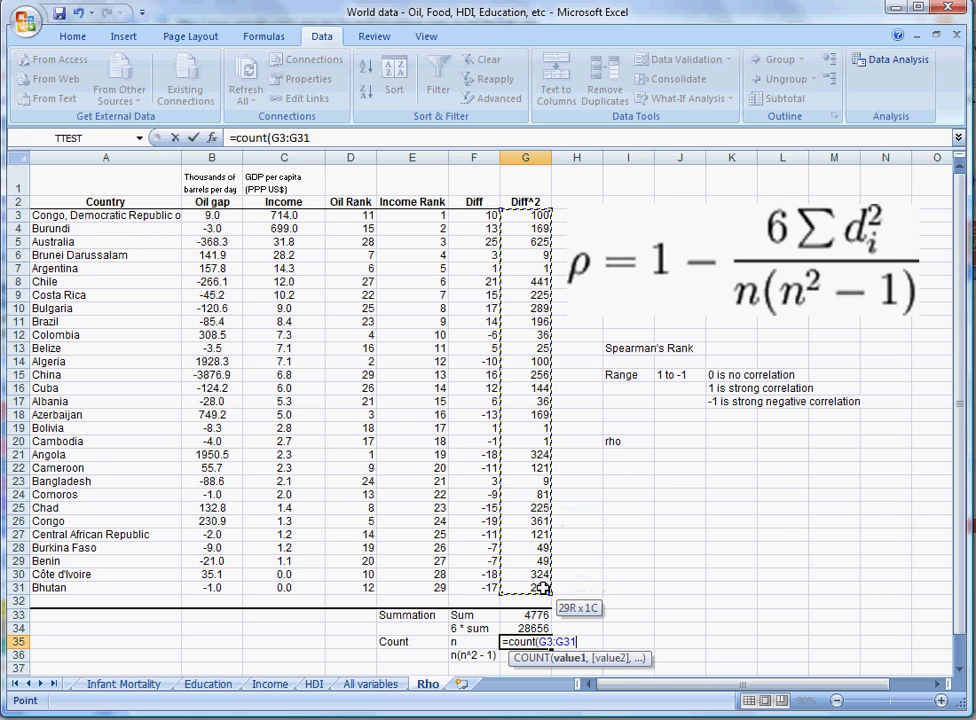
text())
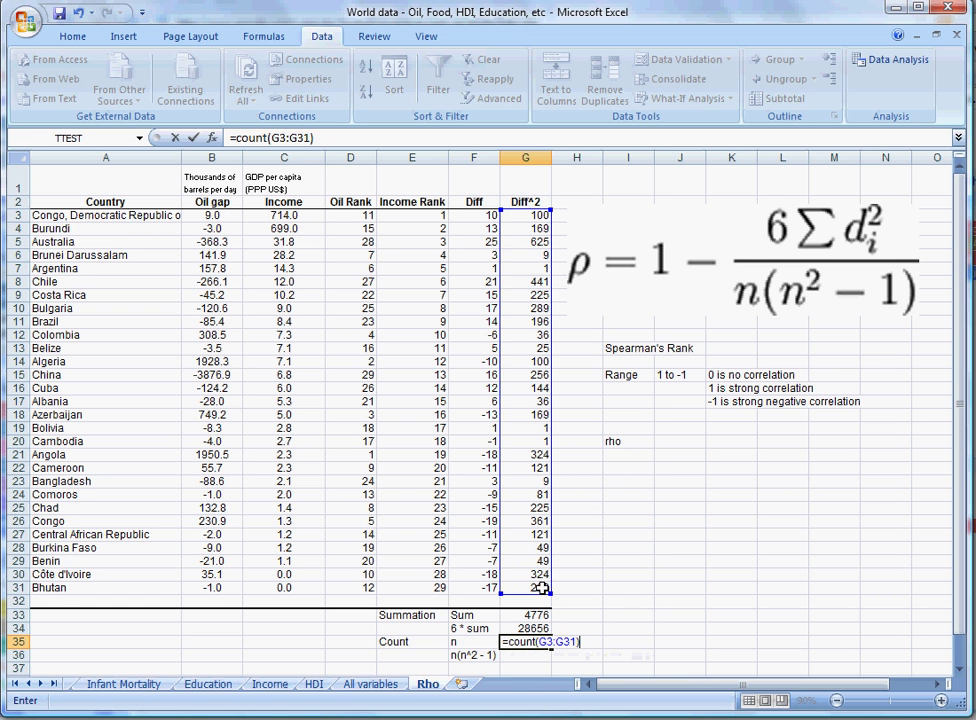
key(Return)
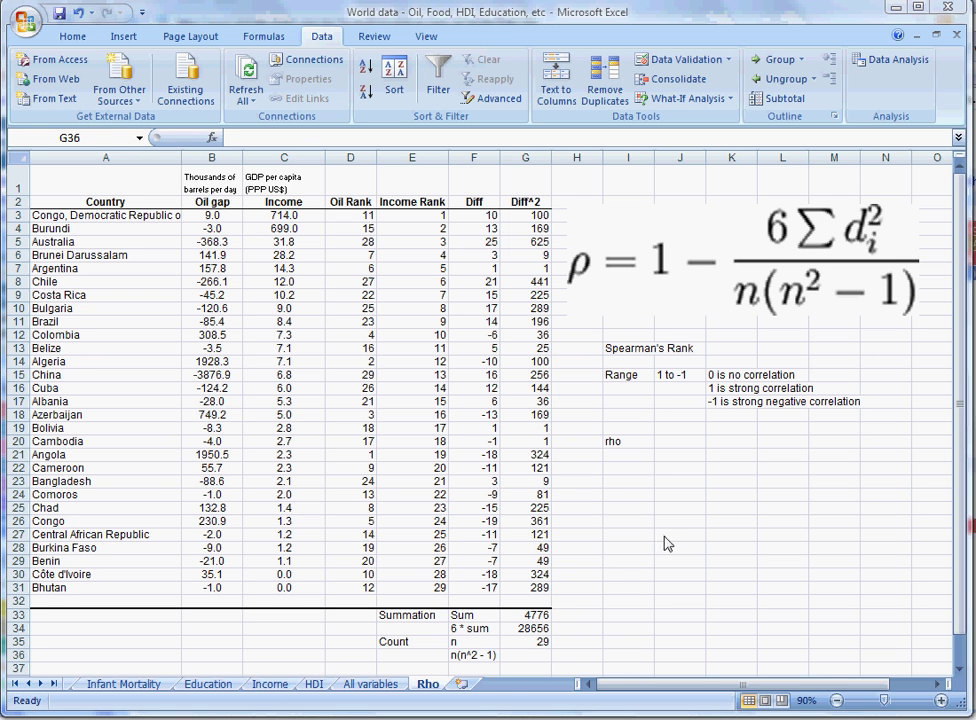
Step: Calculate the rho formula's denominator n(n^2 - 1) in G36 with =G35*(G35^2-1)
click(527, 643)
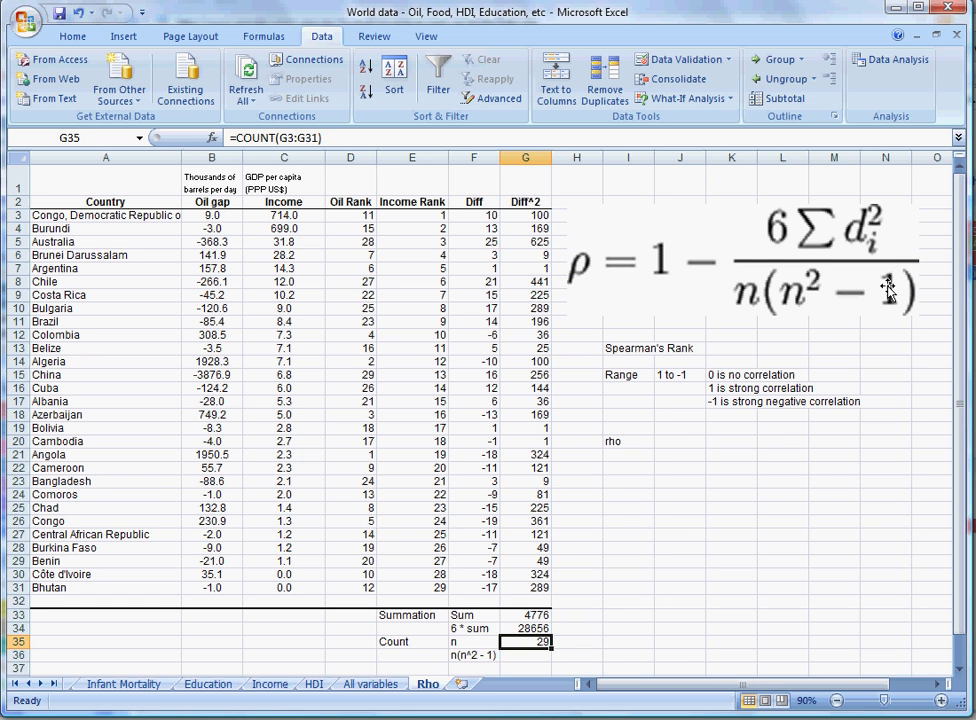
click(523, 654)
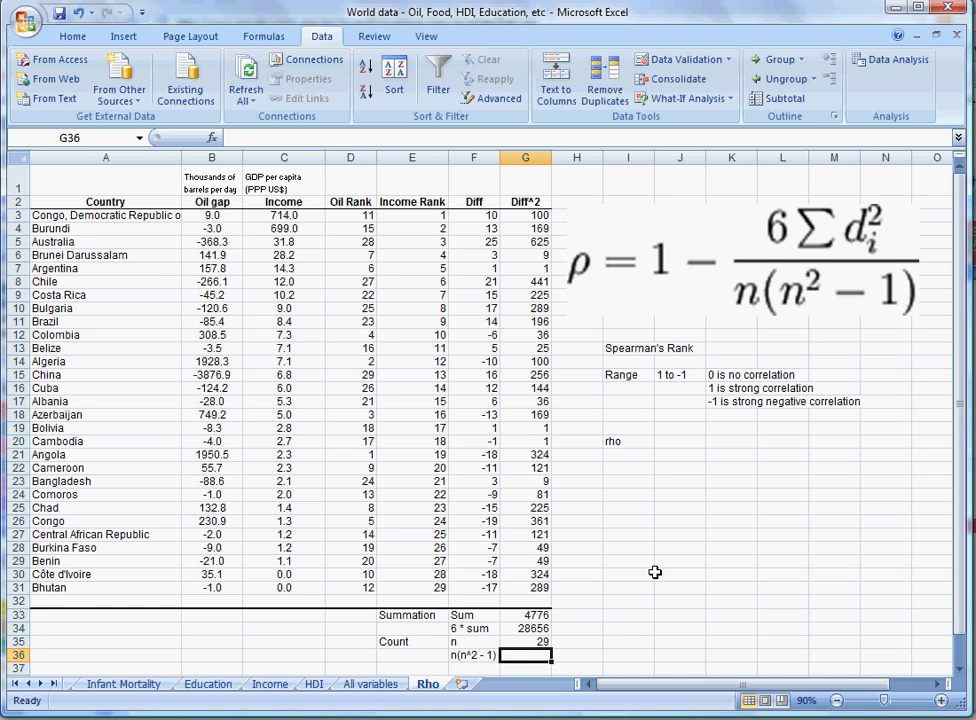
text(=)
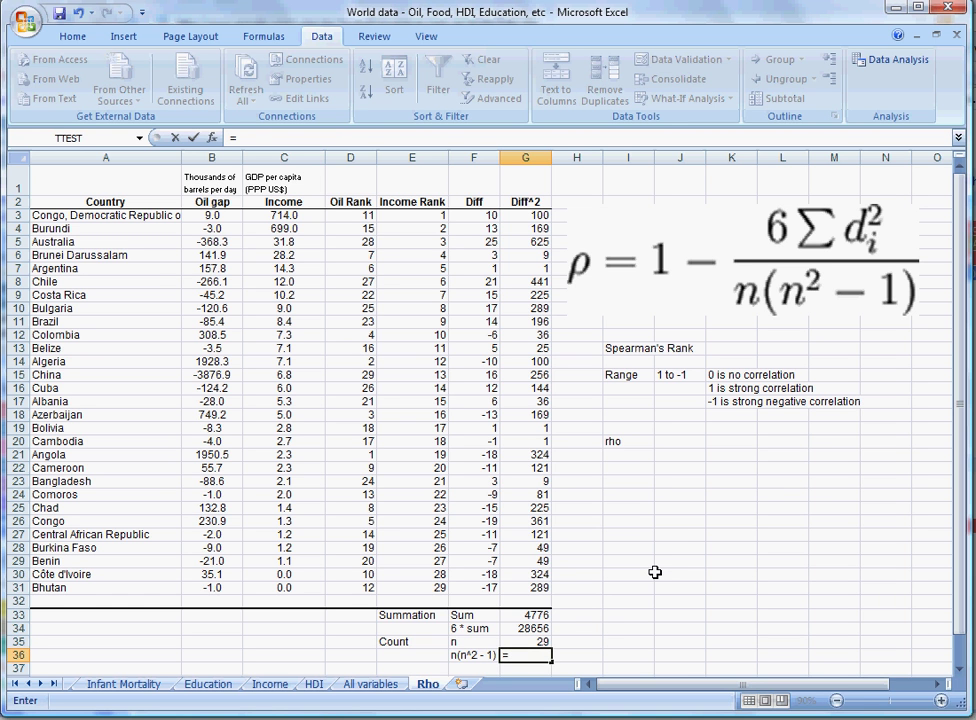
key(Up)
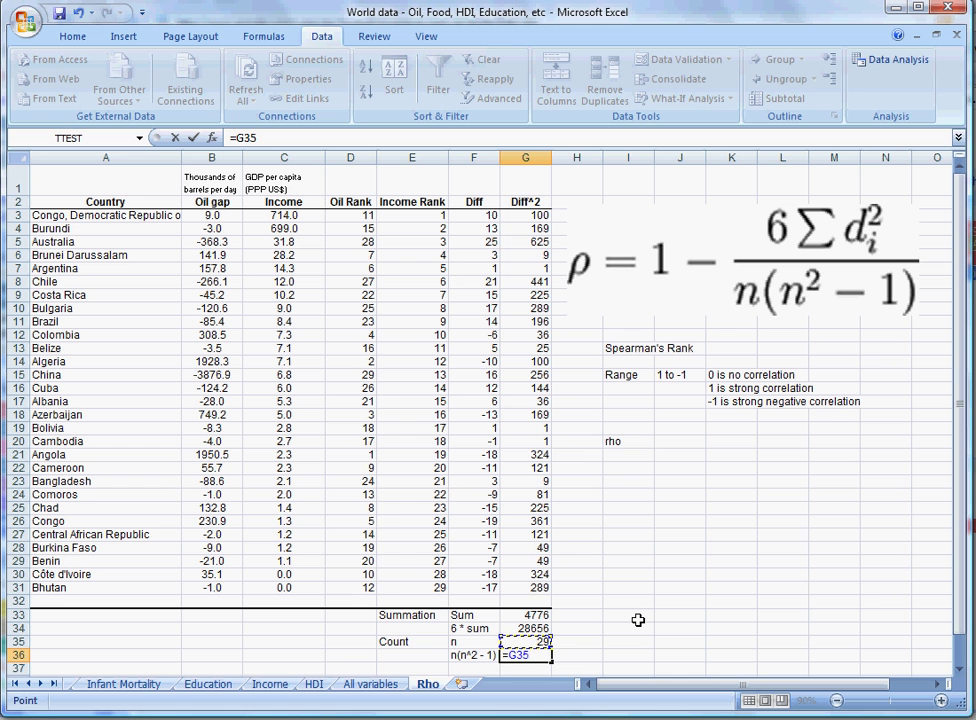
text(*()
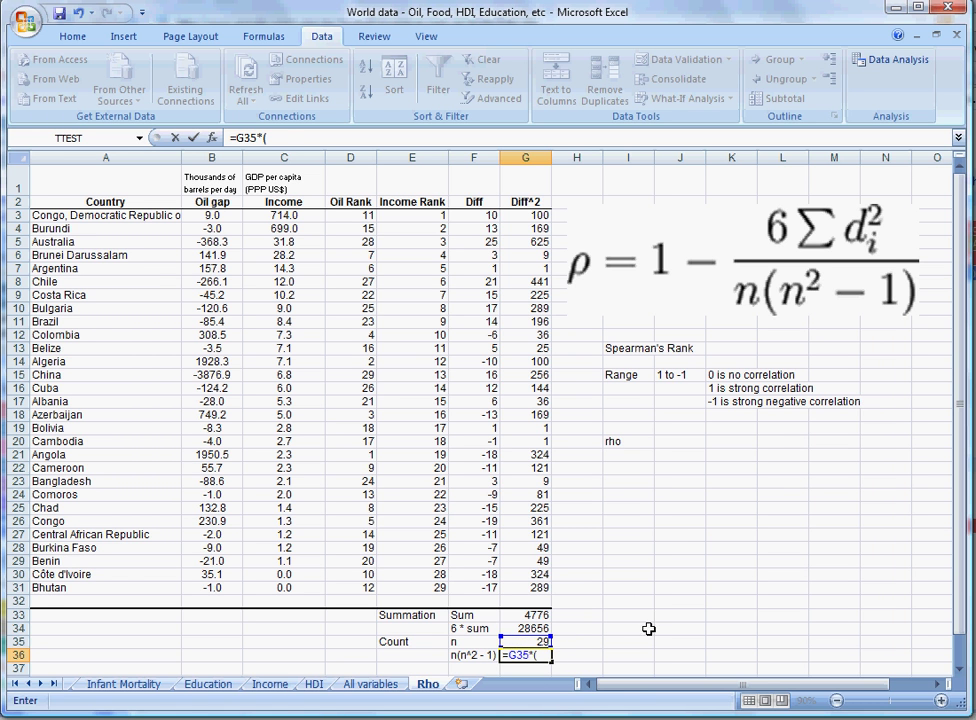
click(543, 641)
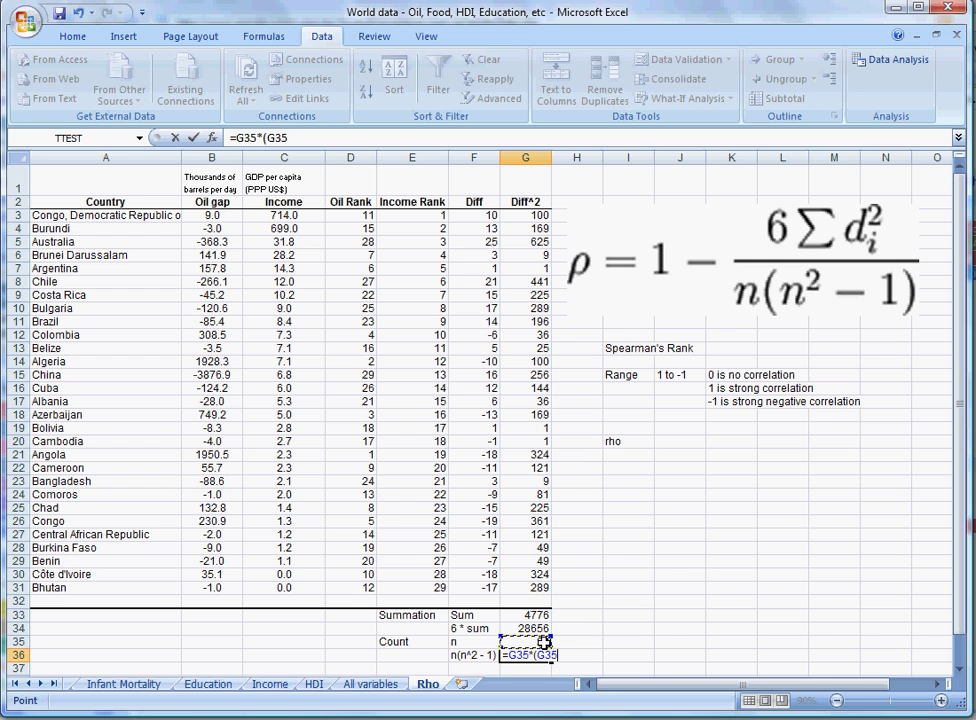
text(^2-1)
key(Return)
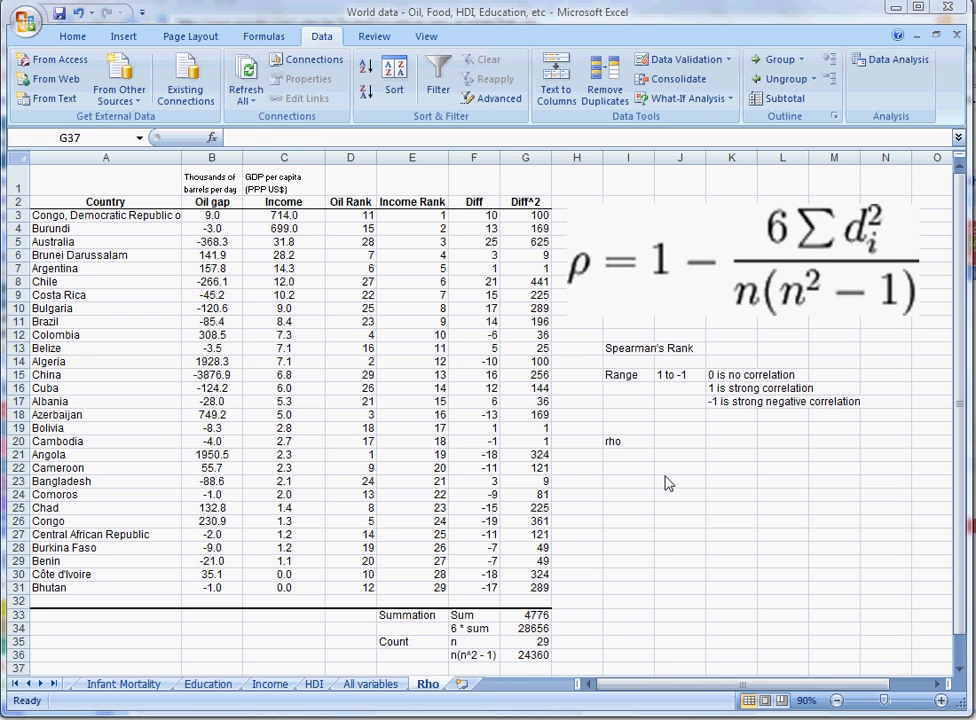
Step: Calculate the fraction of the rho formula in J19, above the rho result cell, with =G34/G36
click(680, 428)
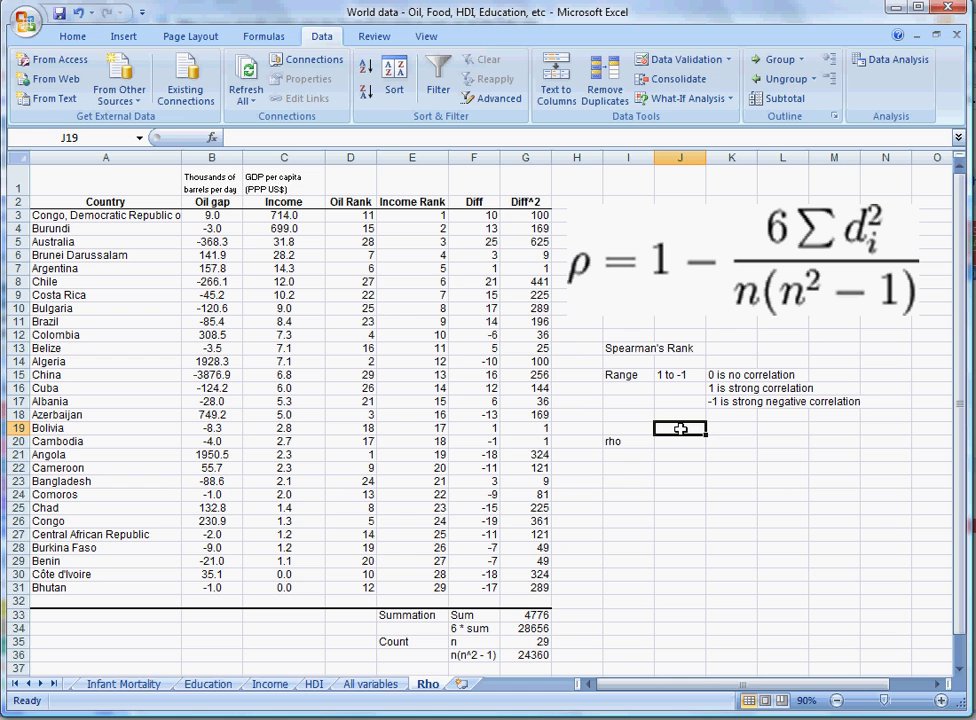
text(=)
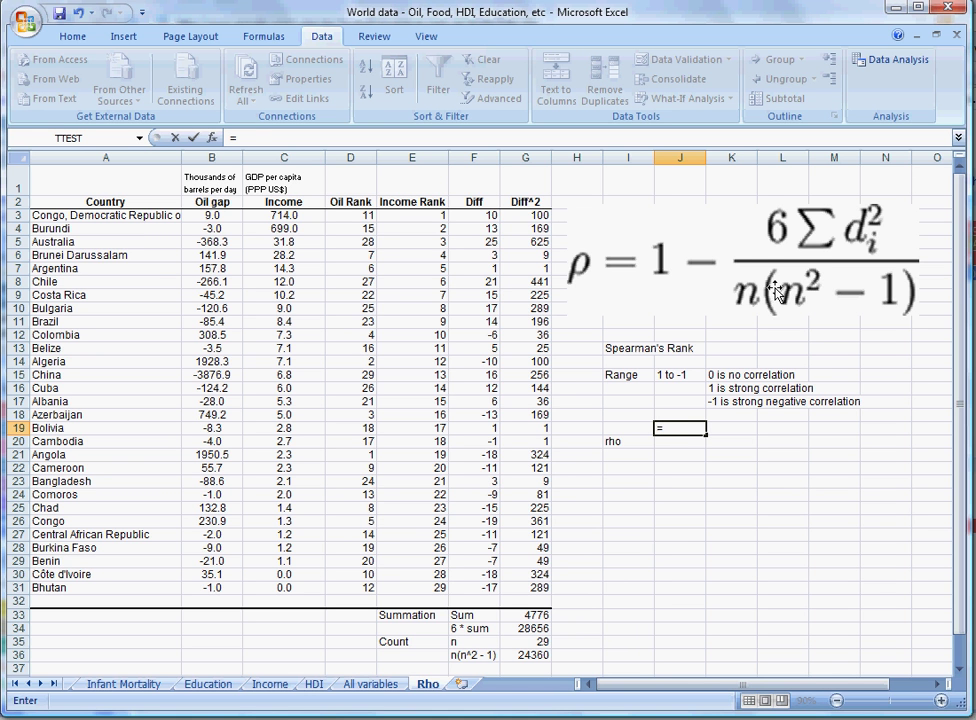
click(541, 628)
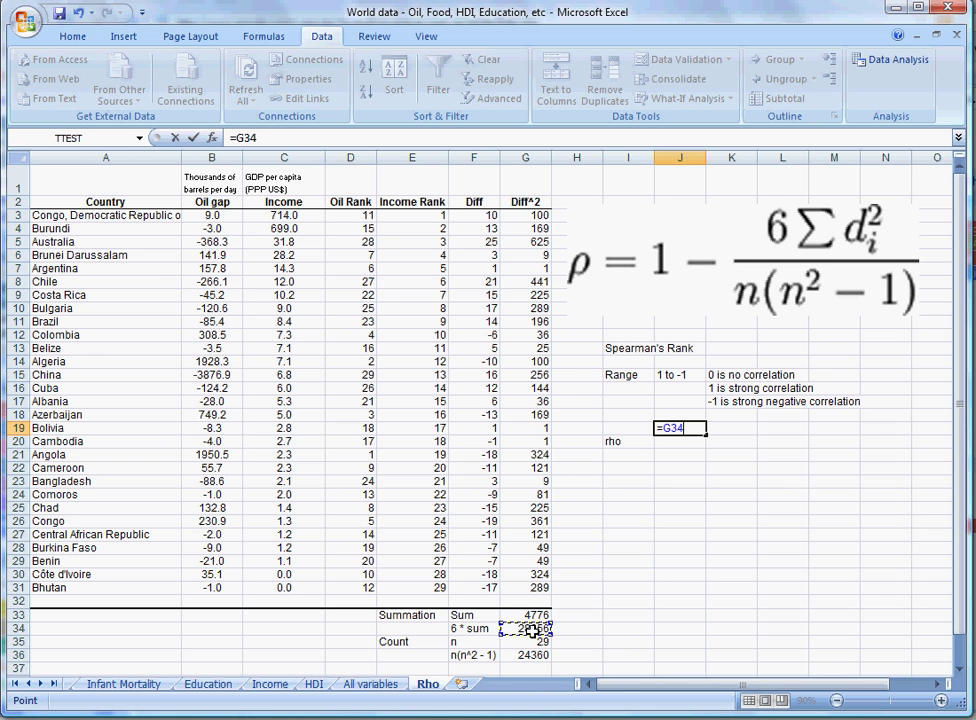
text(/)
click(533, 657)
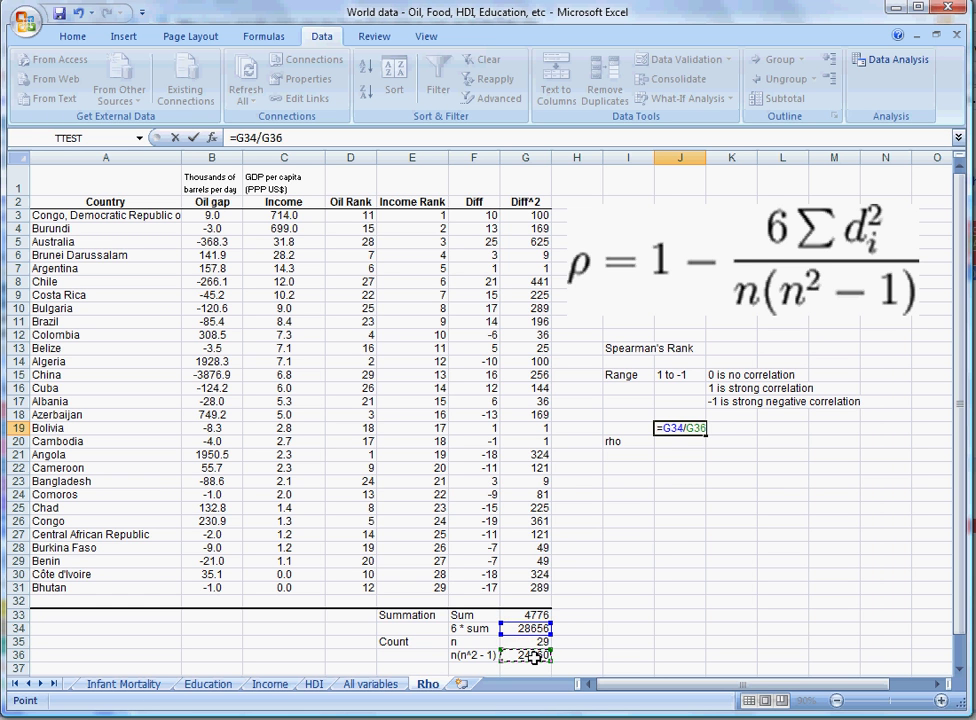
key(Return)
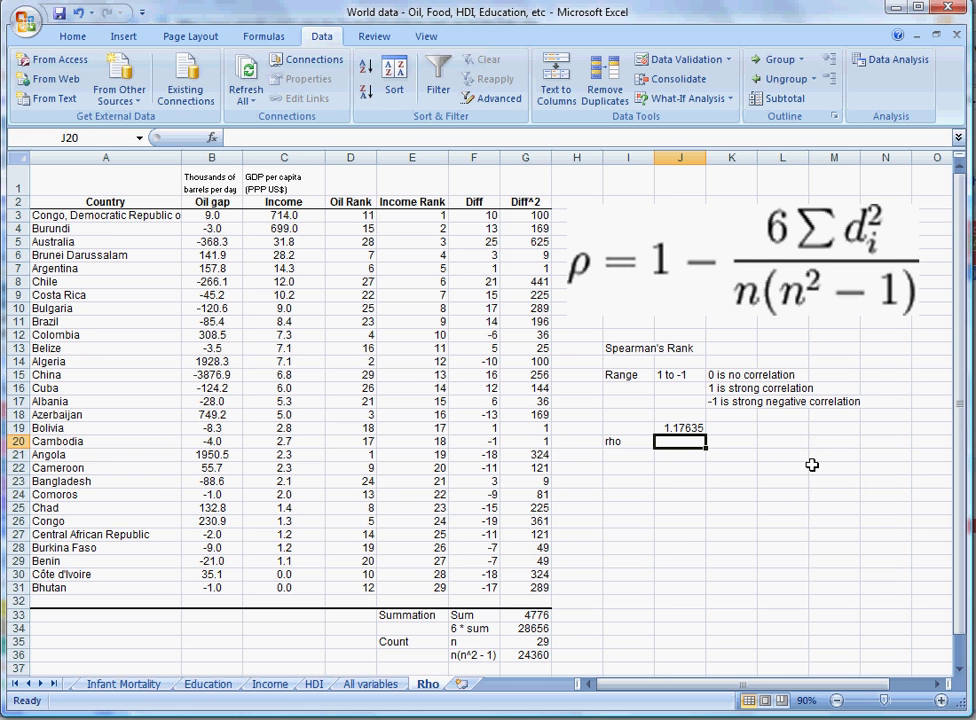
Step: Calculate rho in J20, beside the rho label, with the formula =1-J19
click(795, 288)
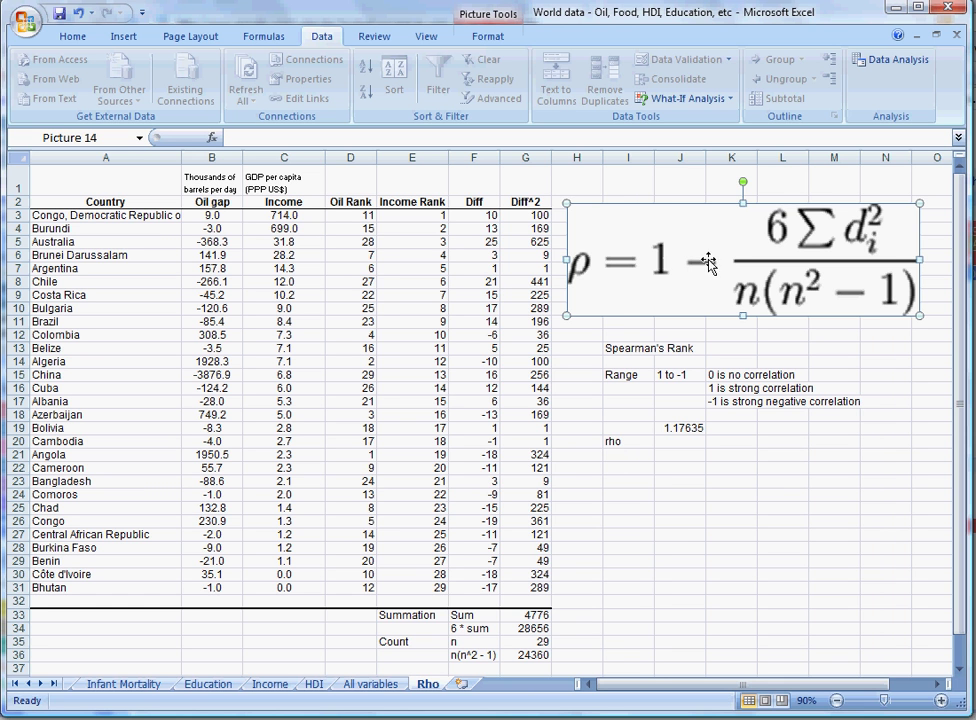
click(691, 444)
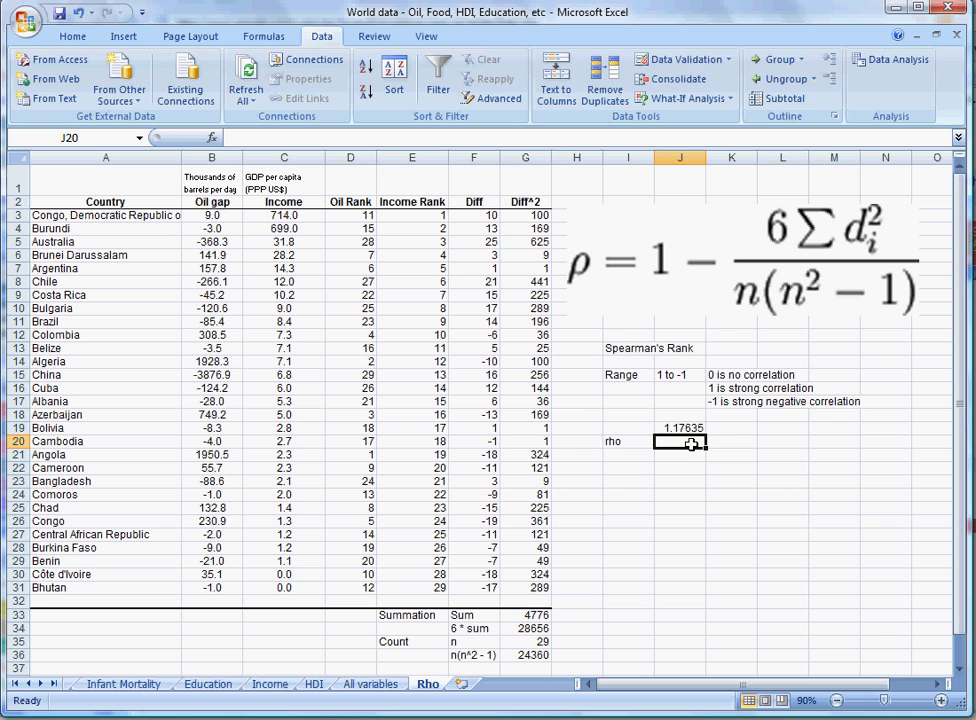
text(=)
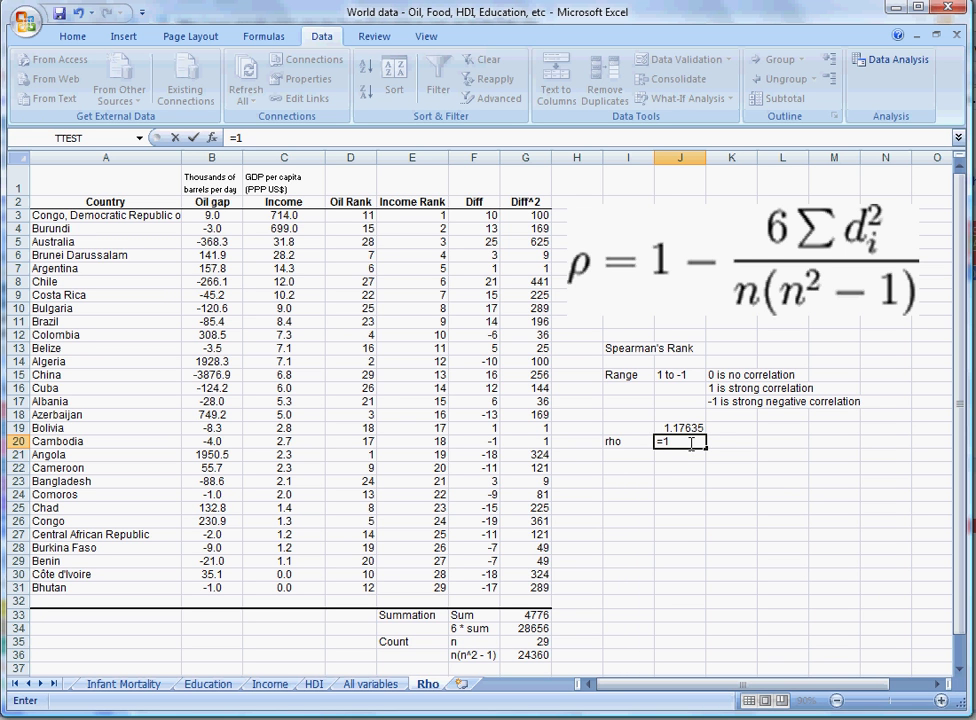
text(1-)
click(692, 428)
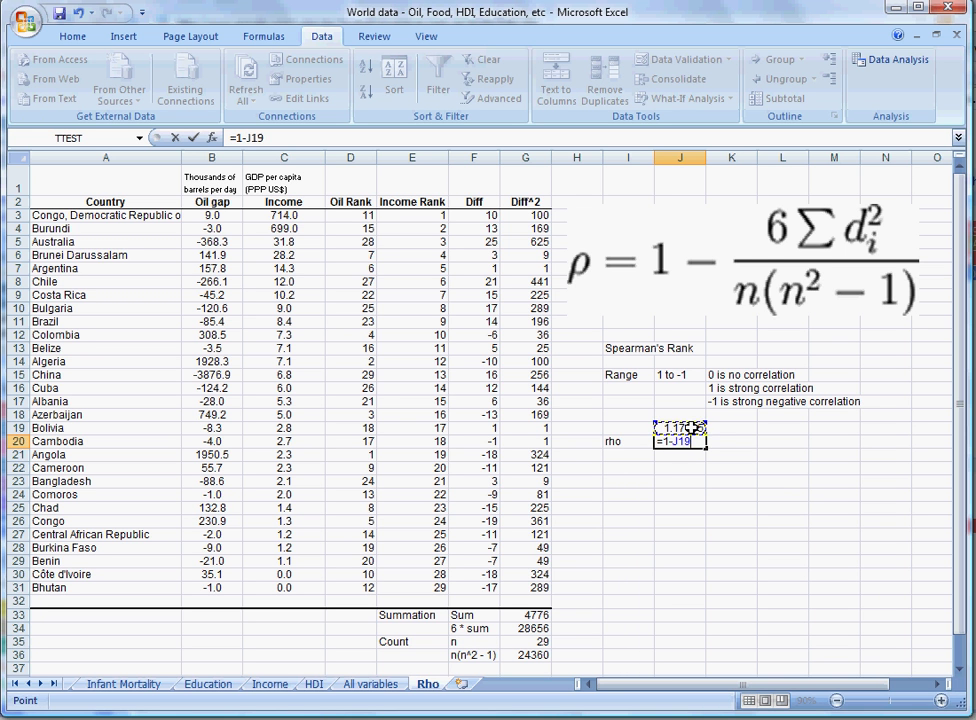
key(Return)
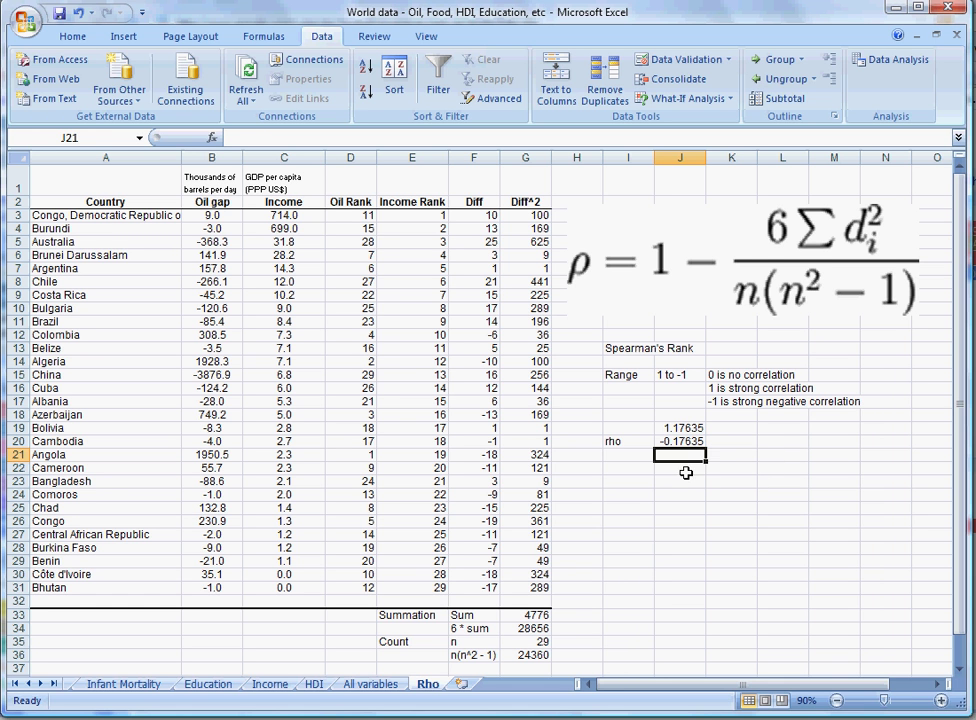
Step: Format the rho result in J20 to two decimal places and make it bold
click(690, 441)
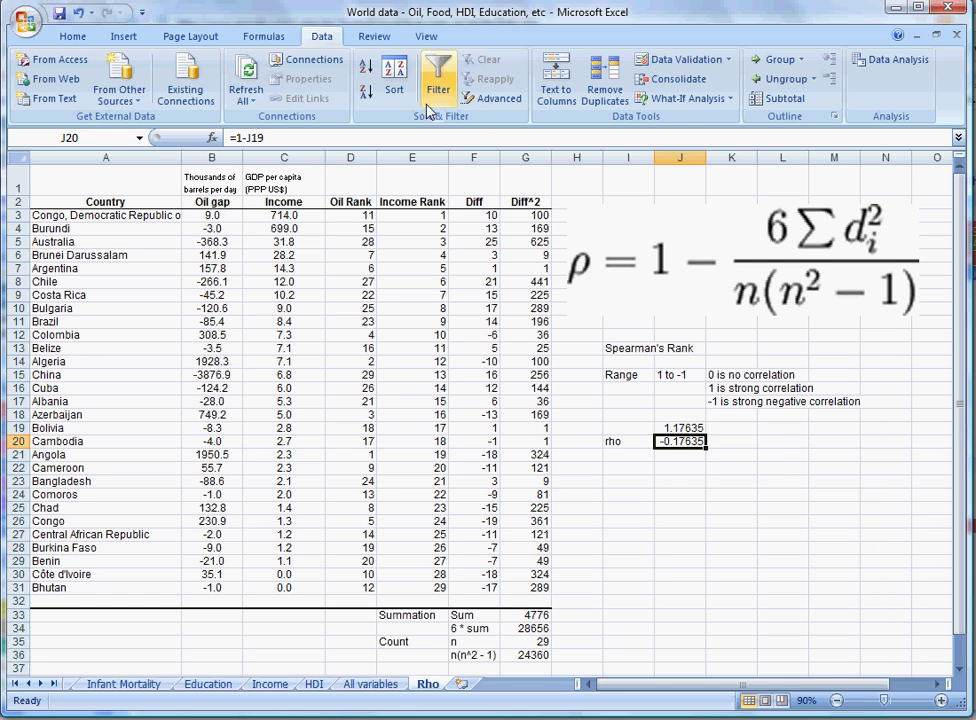
click(73, 36)
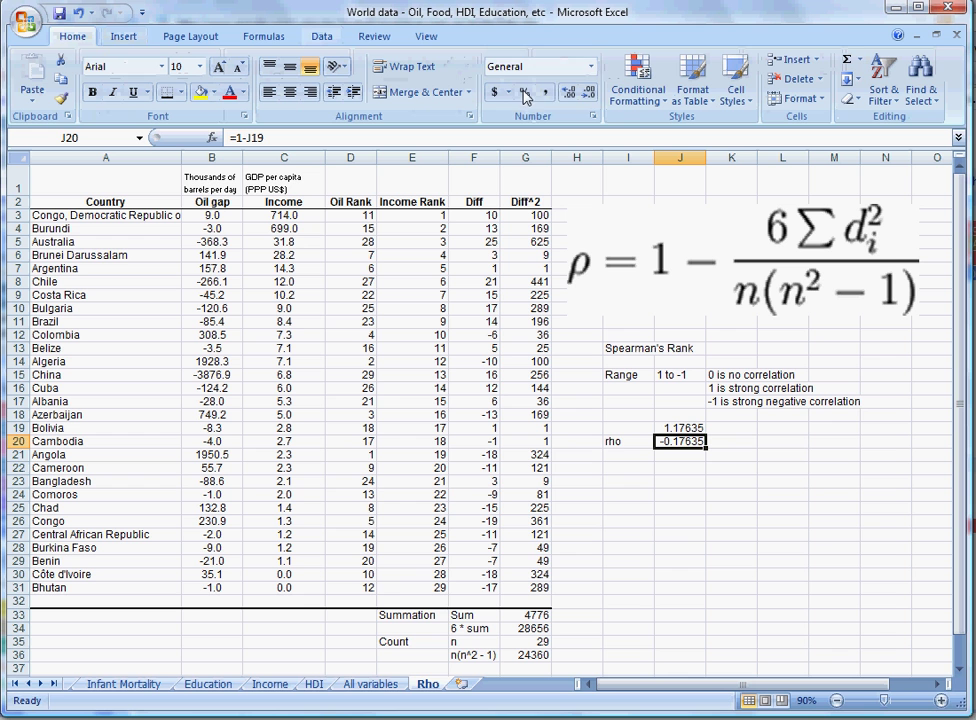
click(589, 93)
click(589, 93)
click(589, 93)
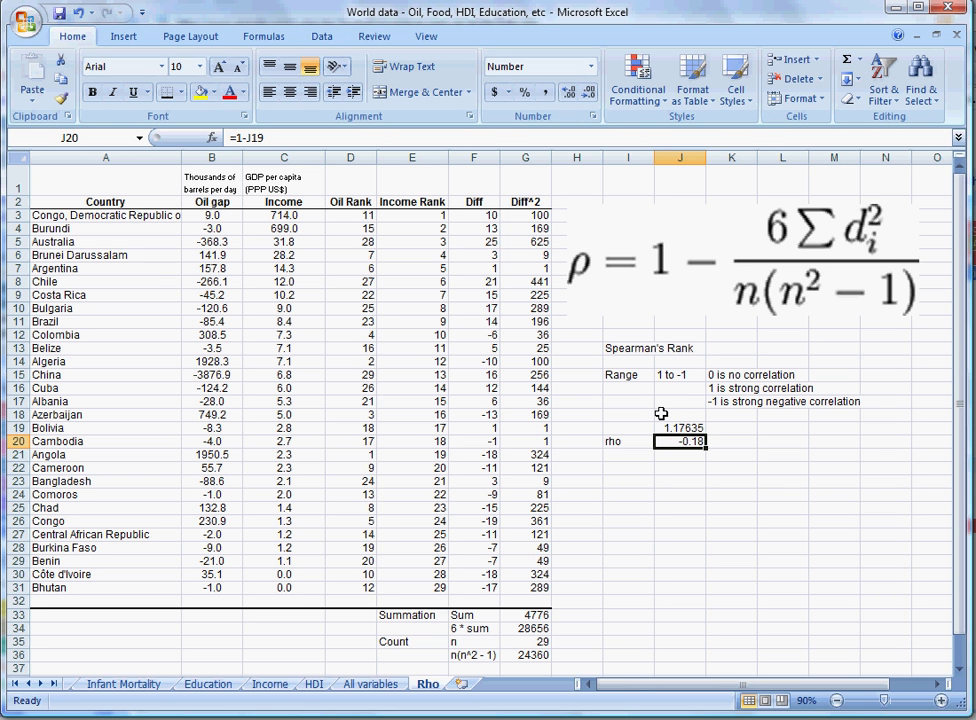
click(682, 455)
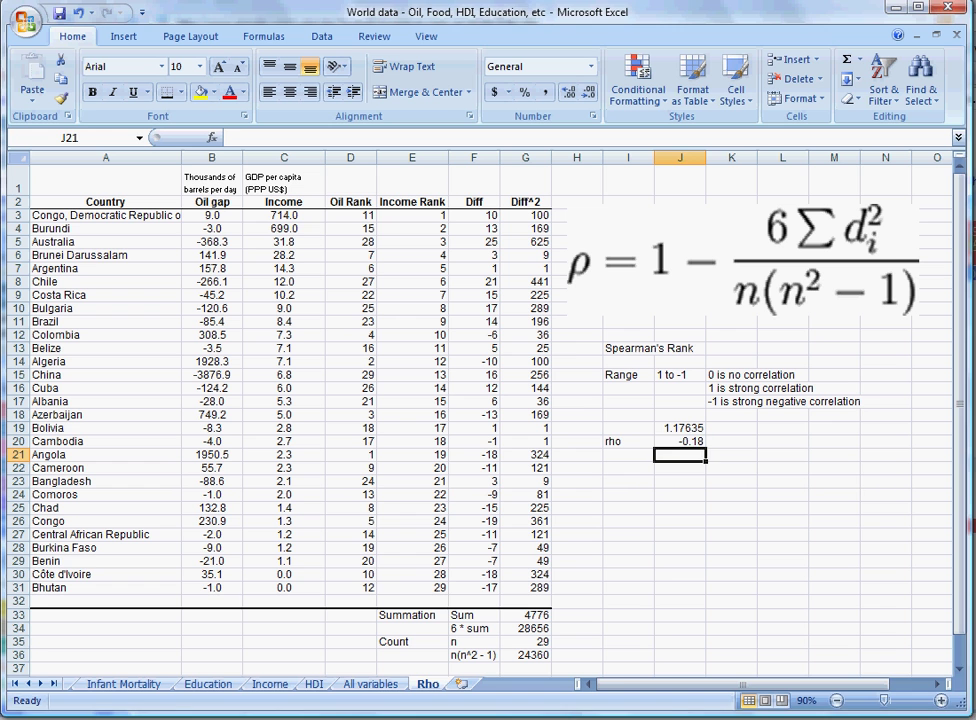
click(686, 440)
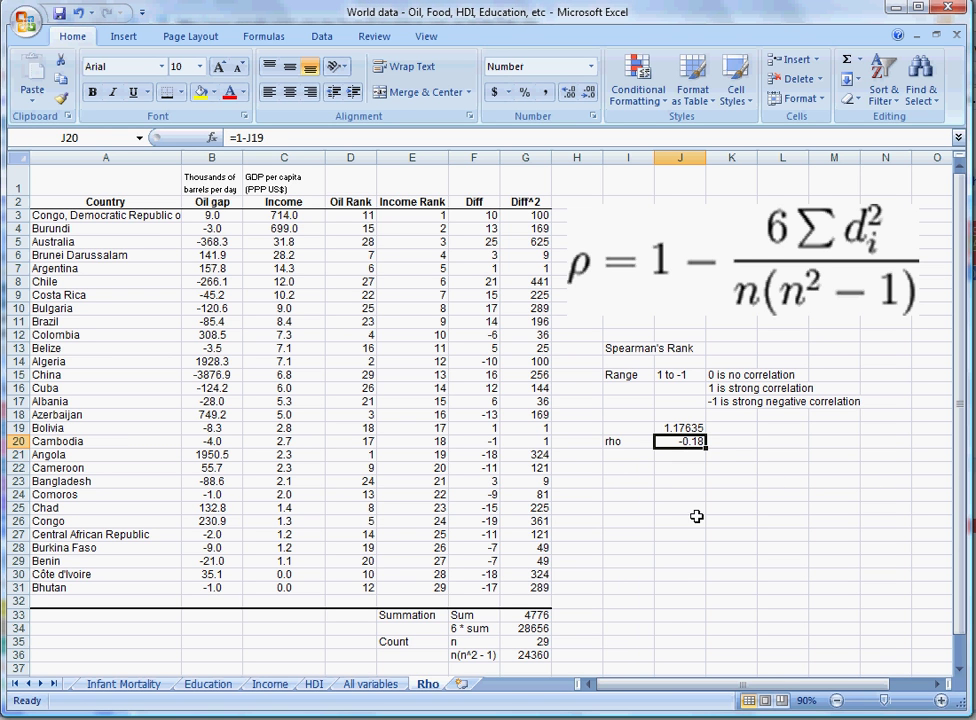
click(91, 93)
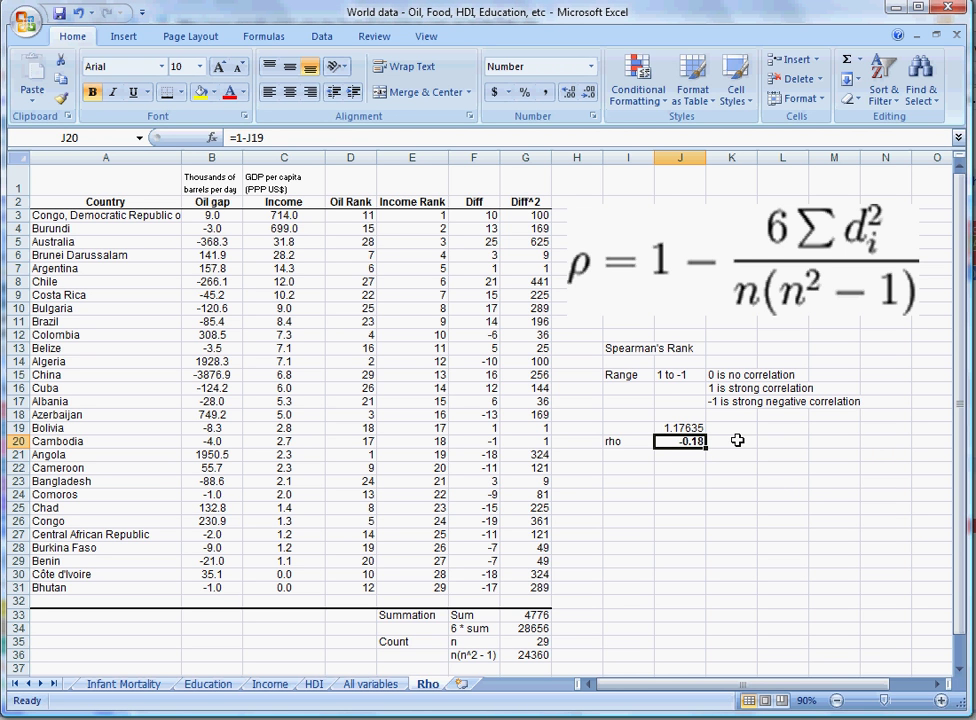
Step: Compare the rho result for oil gap and income with the Spearman's Rank range and its correlation notes in J15 and K15:K17
click(693, 375)
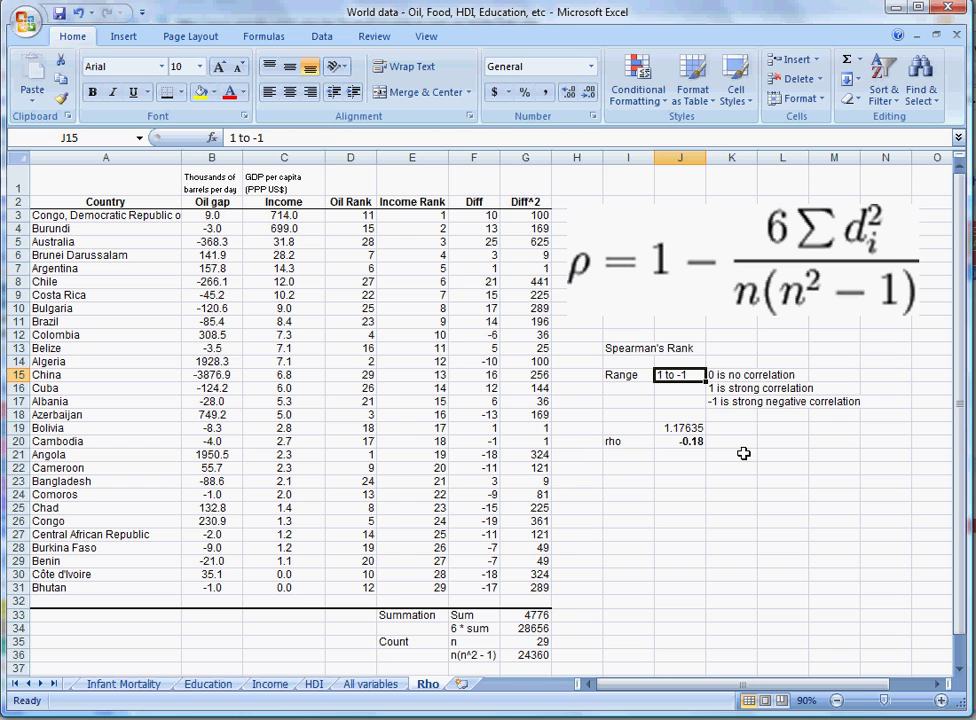
key(Down)
key(Right)
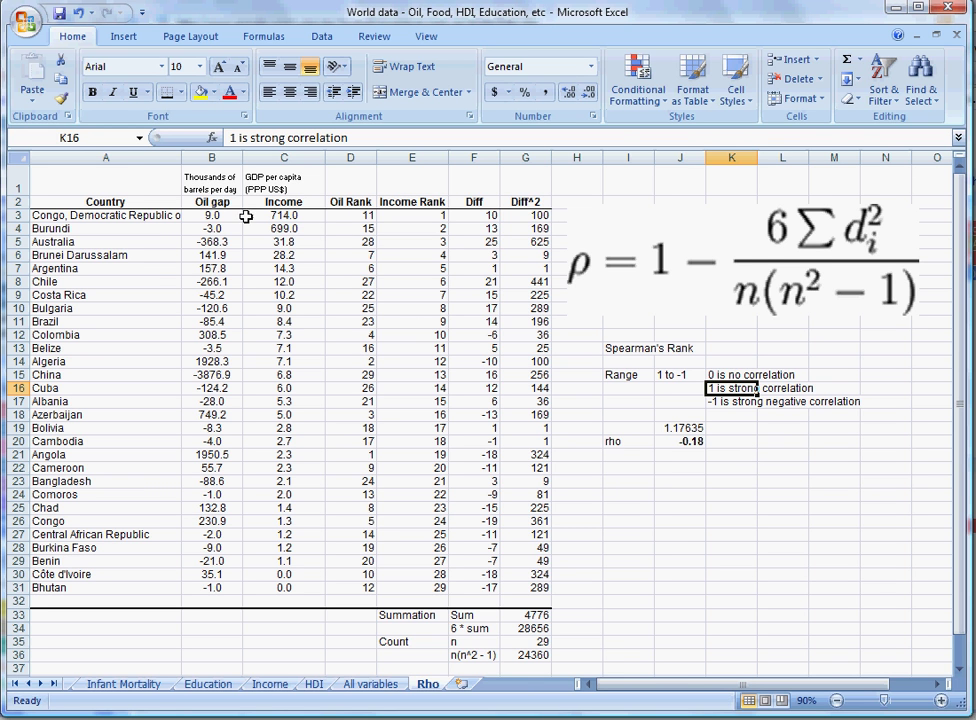
click(205, 202)
click(268, 202)
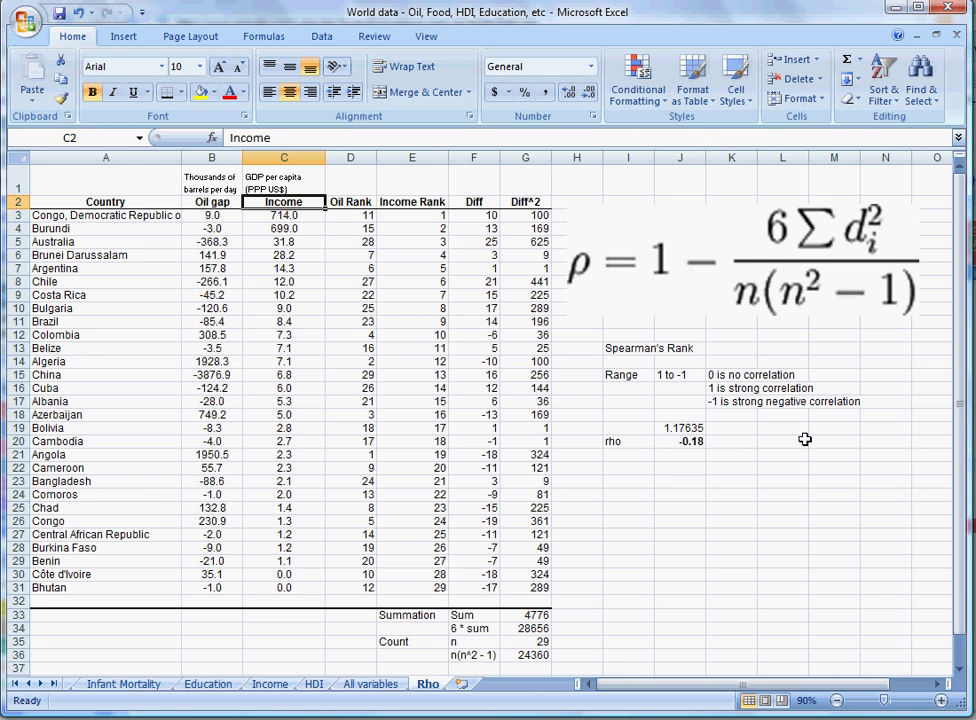
click(738, 404)
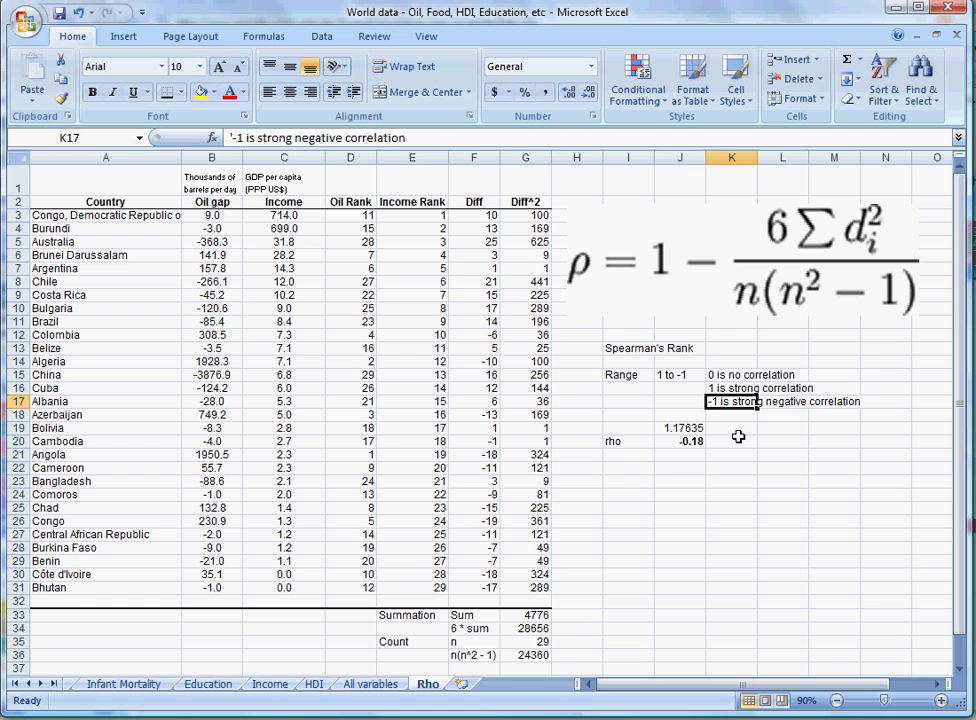
click(736, 375)
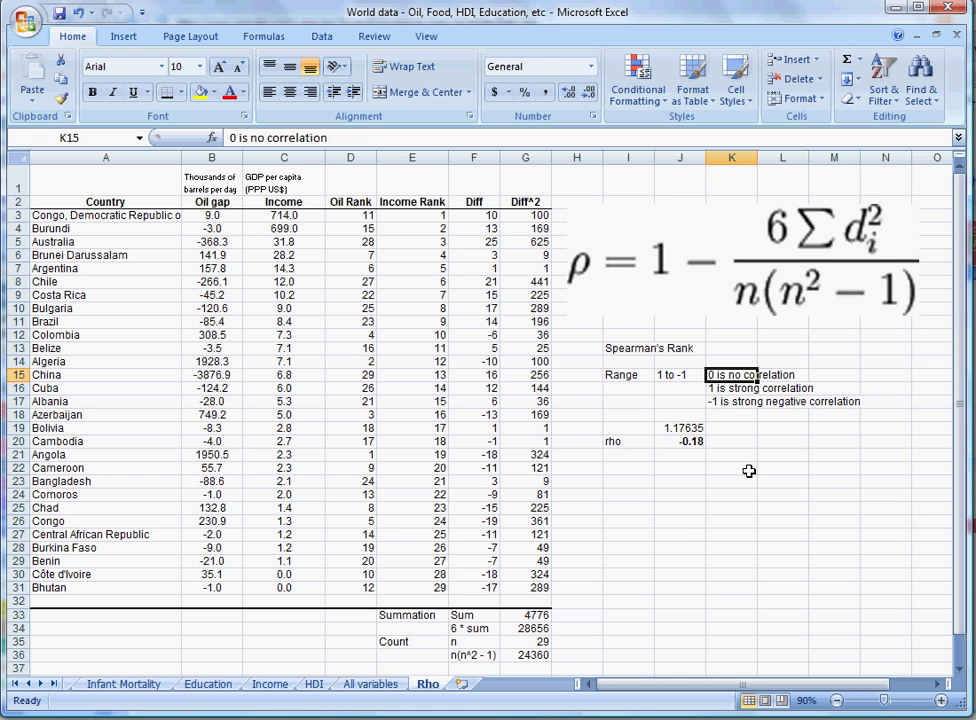
click(682, 442)
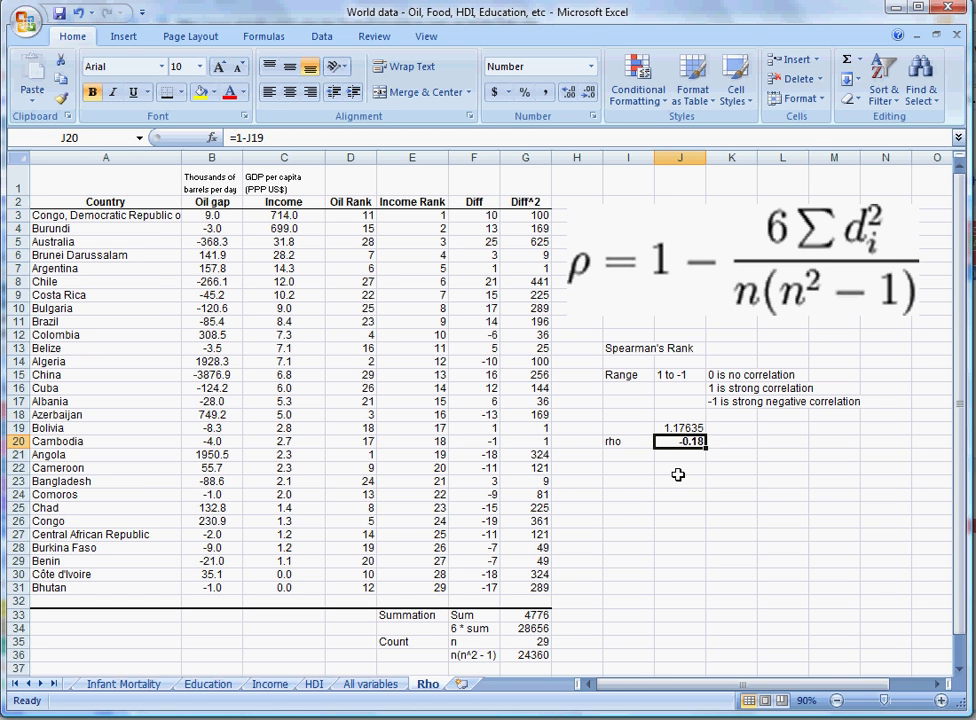
click(680, 469)
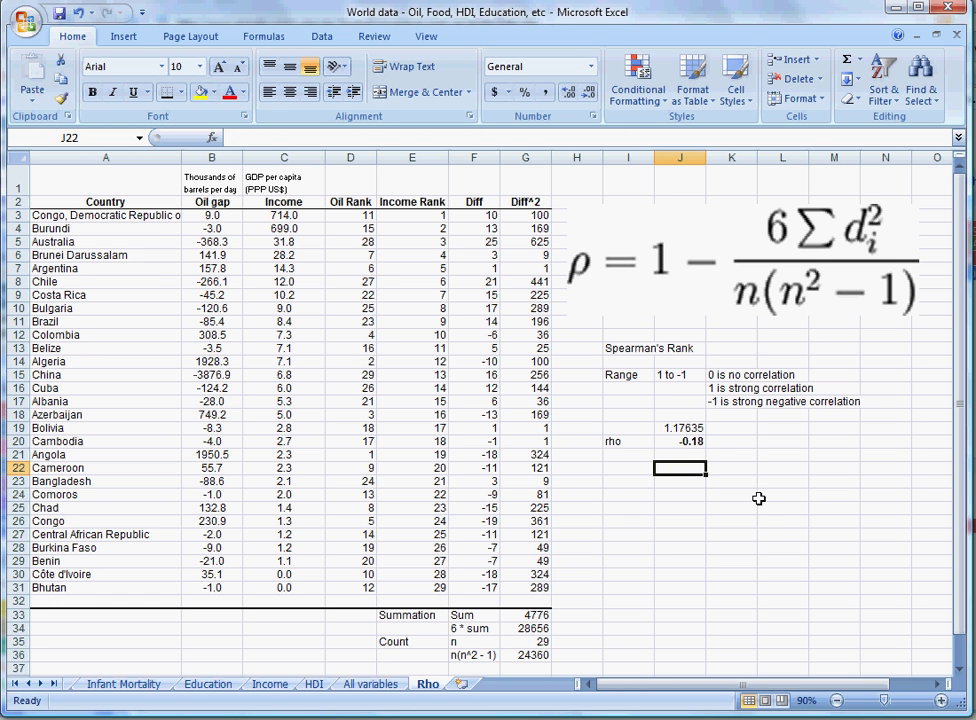